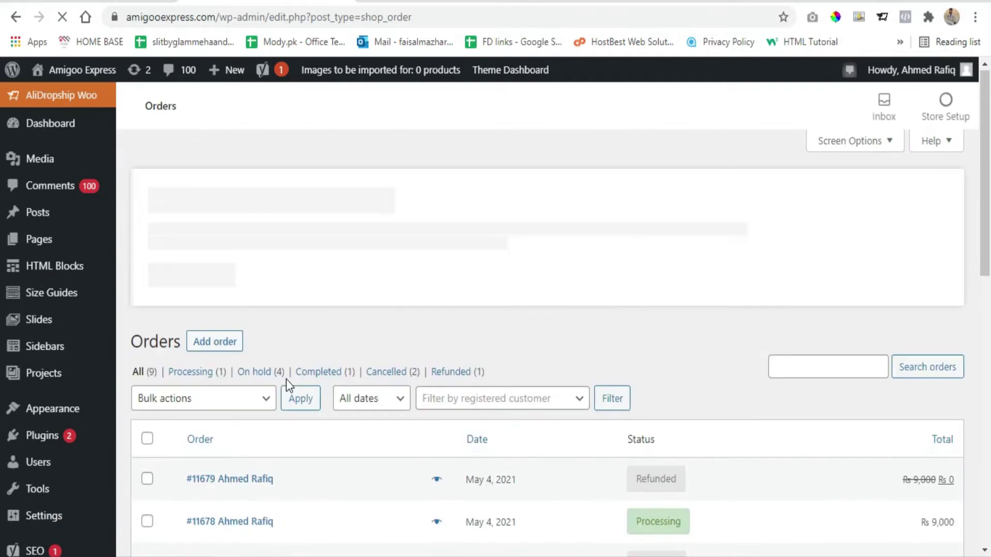
# - Review the complete WooCommerce orders list, from the newest order down to the oldest entry
pyautogui.scroll(-2, 260, 377)
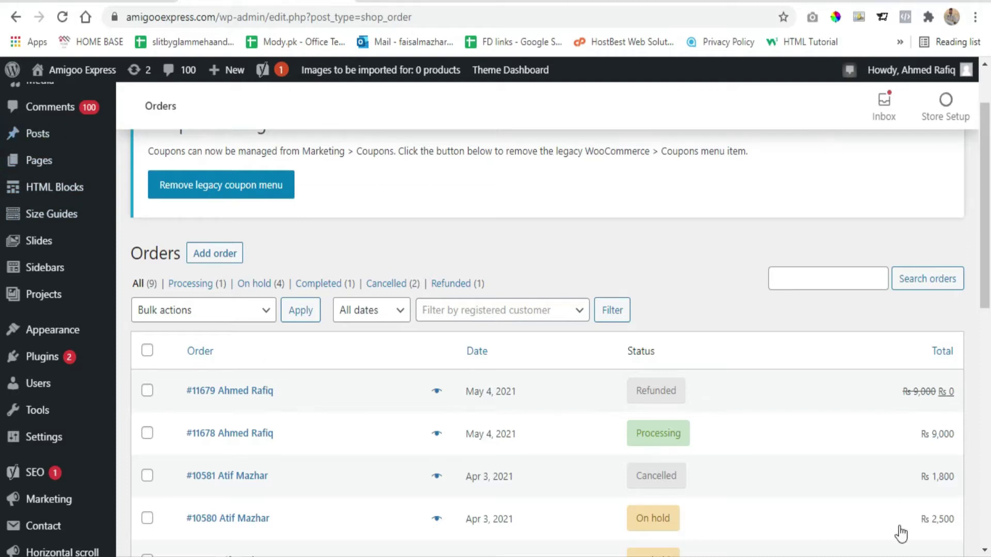
pyautogui.scroll(-2, 226, 370)
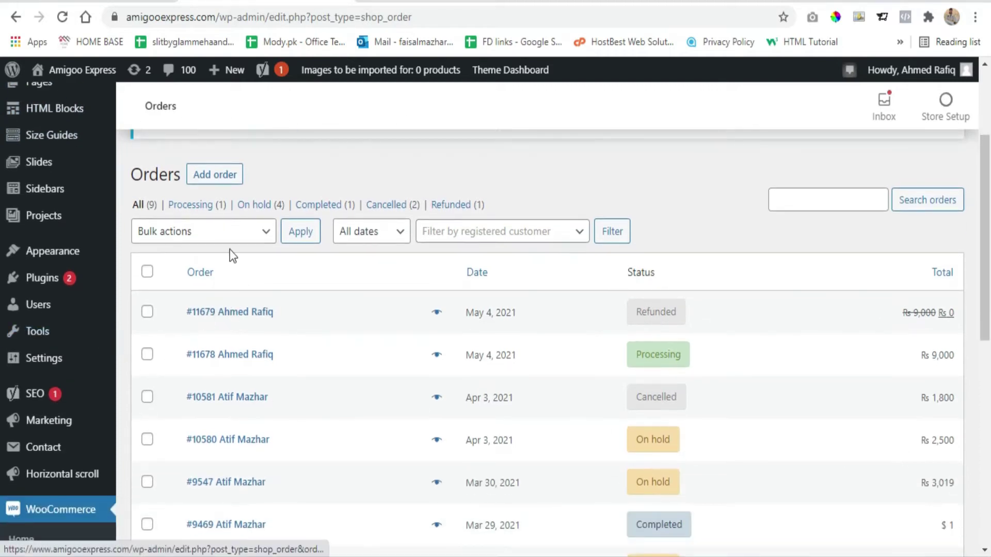
pyautogui.scroll(-1, 230, 257)
pyautogui.scroll(1, 351, 334)
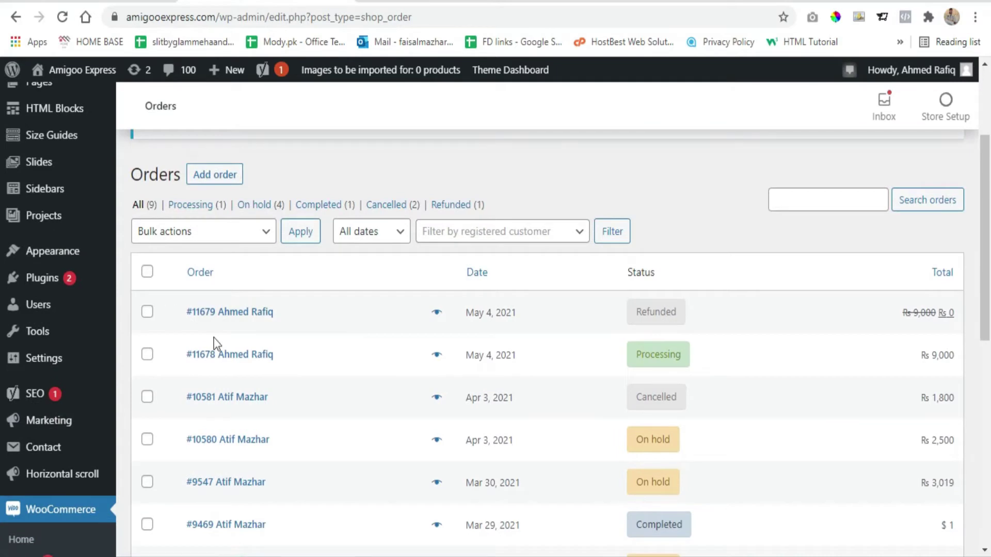
pyautogui.scroll(2, 398, 325)
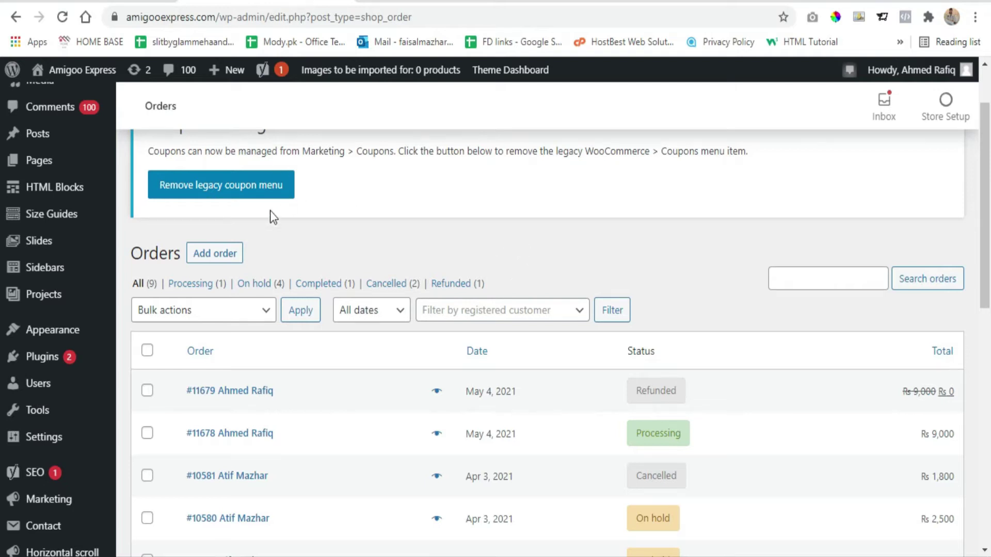
pyautogui.scroll(2, 289, 258)
pyautogui.scroll(-4, 284, 304)
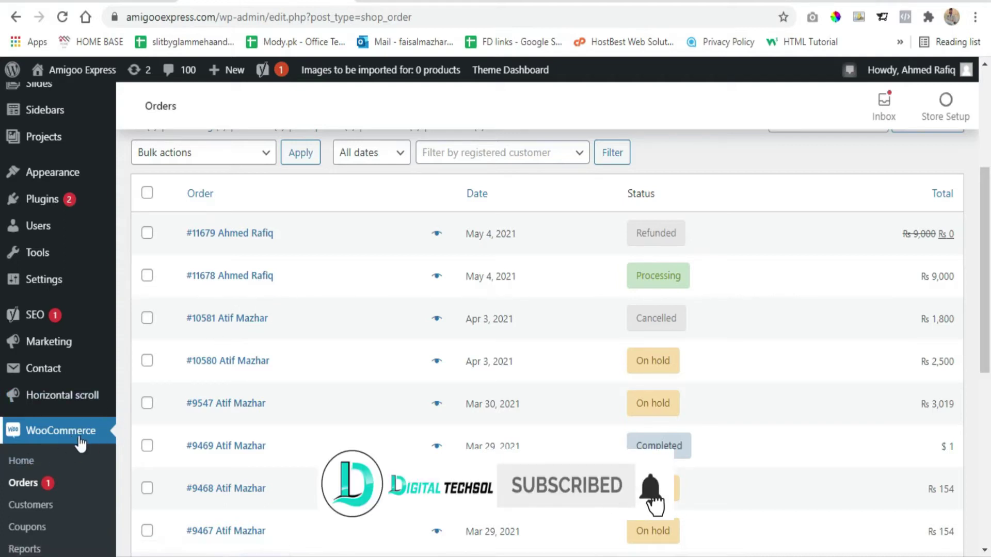
pyautogui.scroll(1, 187, 452)
pyautogui.scroll(1, 187, 452)
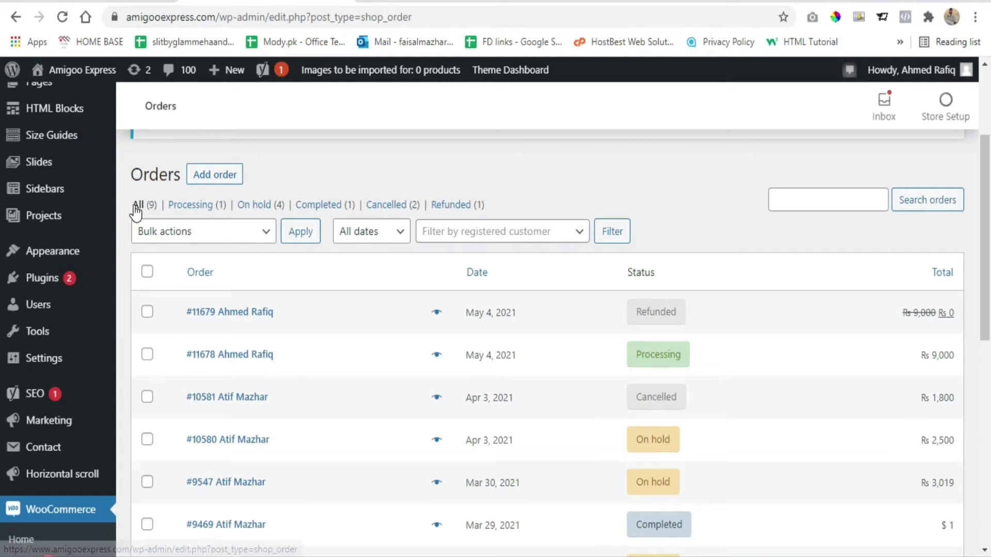
pyautogui.scroll(-8, 228, 325)
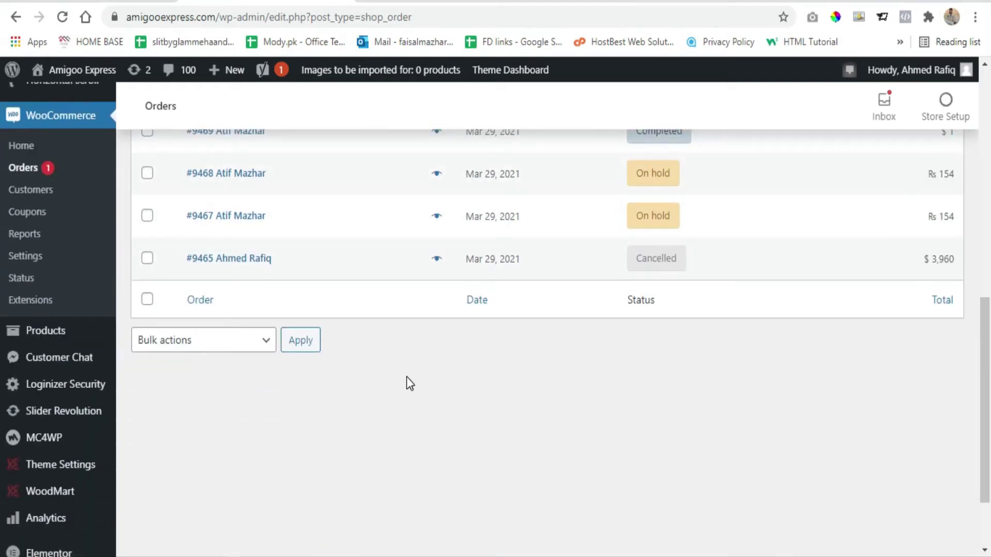
pyautogui.scroll(10, 411, 403)
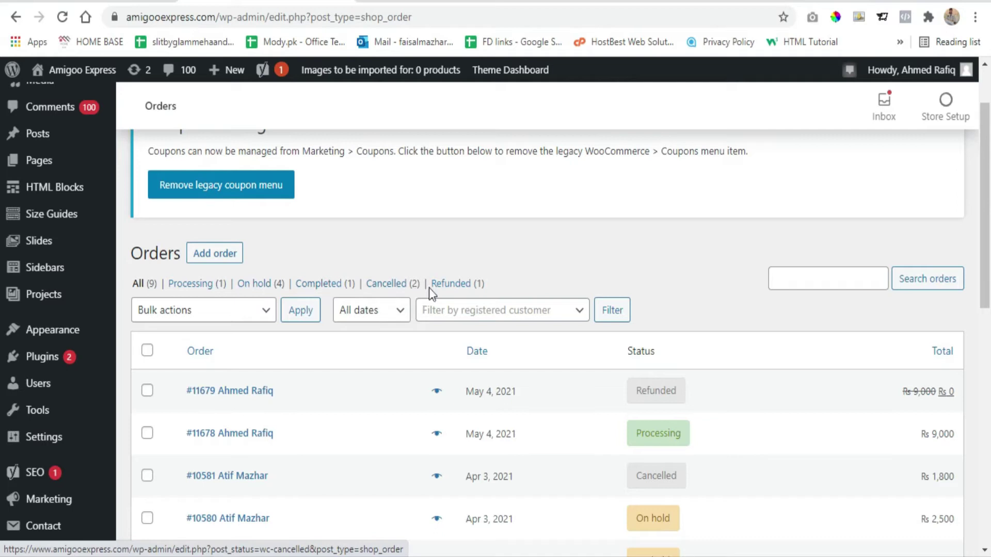
# - Examine the order status filters, including Refunded, and the Date, Status and Total columns of the orders list
pyautogui.scroll(-3, 265, 358)
pyautogui.scroll(3, 267, 359)
pyautogui.moveTo(491, 283); pyautogui.dragTo(429, 283)
pyautogui.click(531, 275)
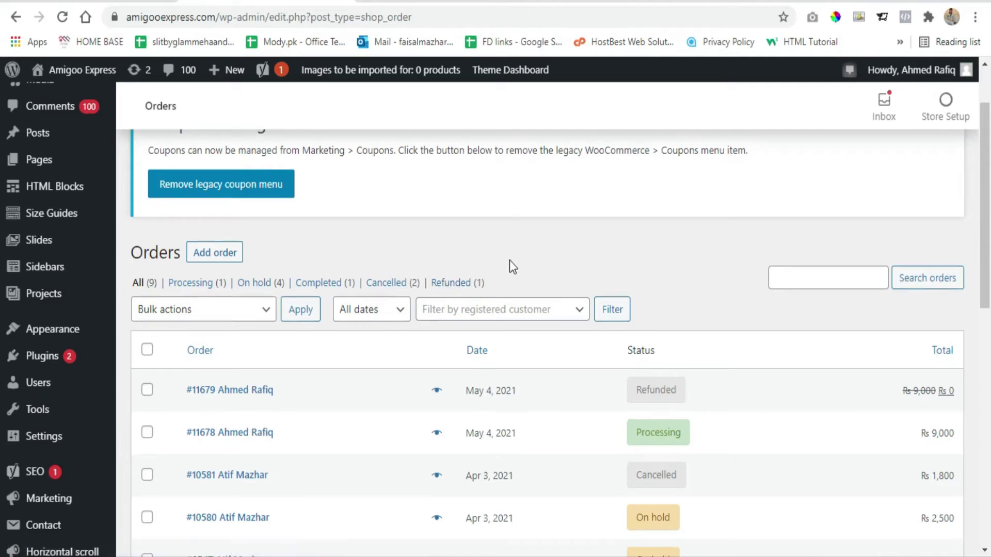
pyautogui.scroll(-1, 509, 260)
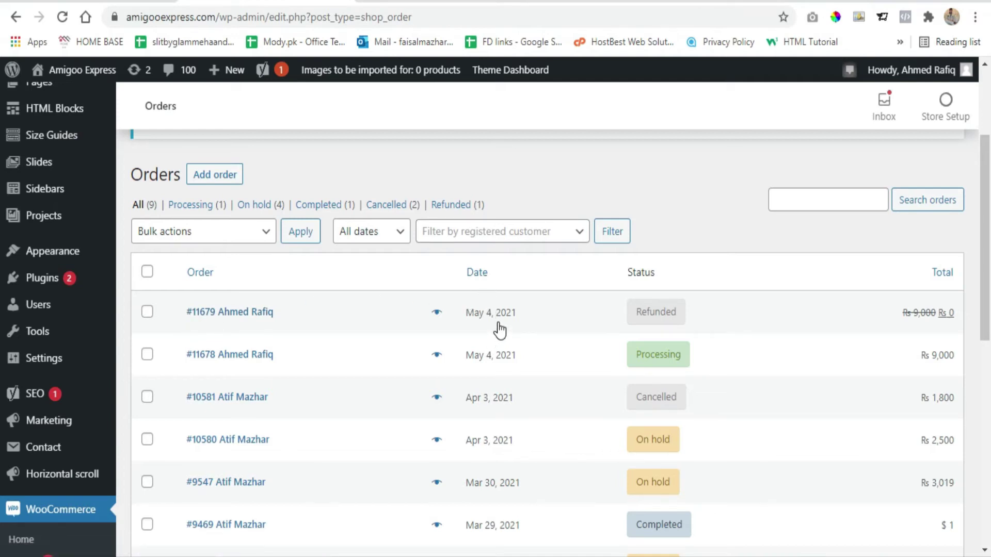
pyautogui.moveTo(640, 273); pyautogui.dragTo(625, 268)
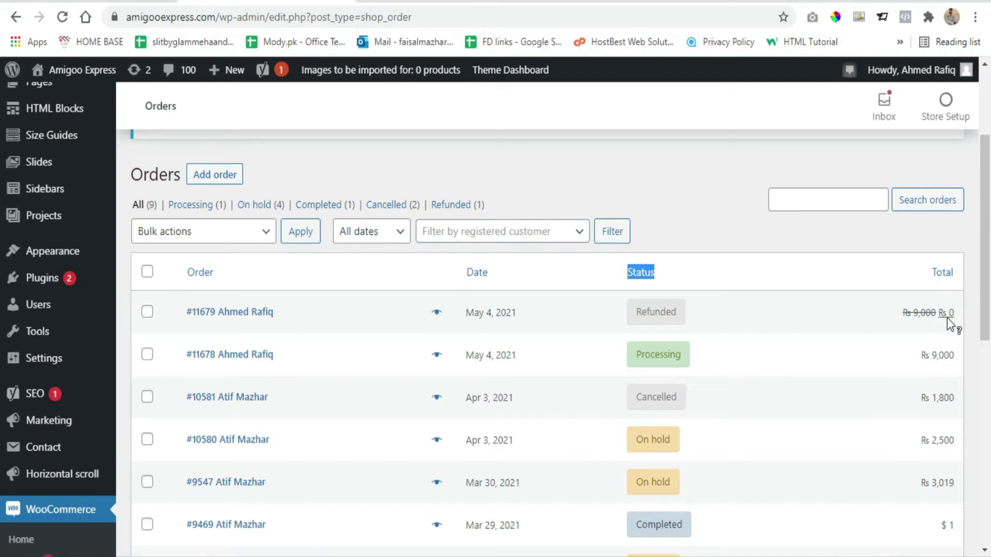
pyautogui.scroll(-2, 944, 330)
pyautogui.scroll(2, 938, 350)
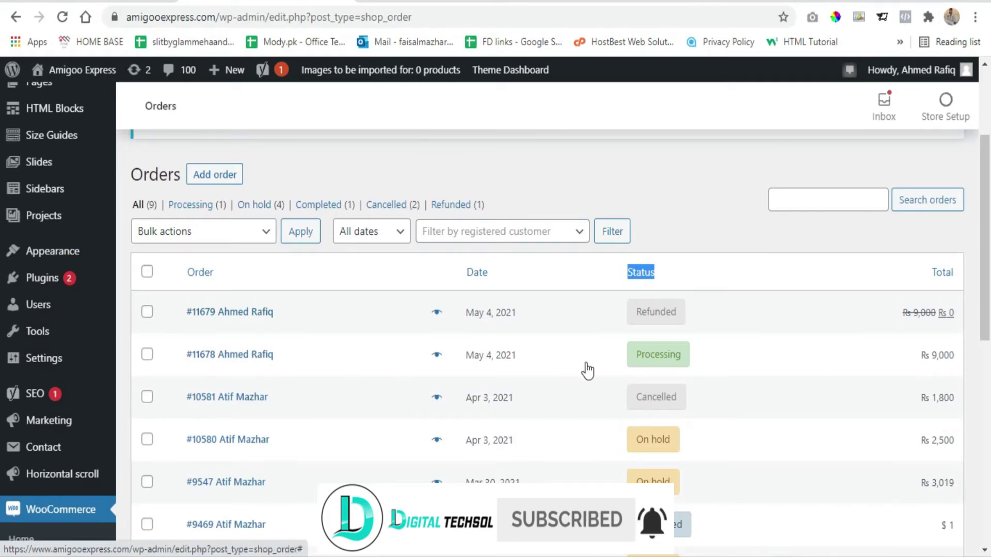
# - Open the Processing order dated May 4, 2021 and bring up its order details
pyautogui.click(223, 364)
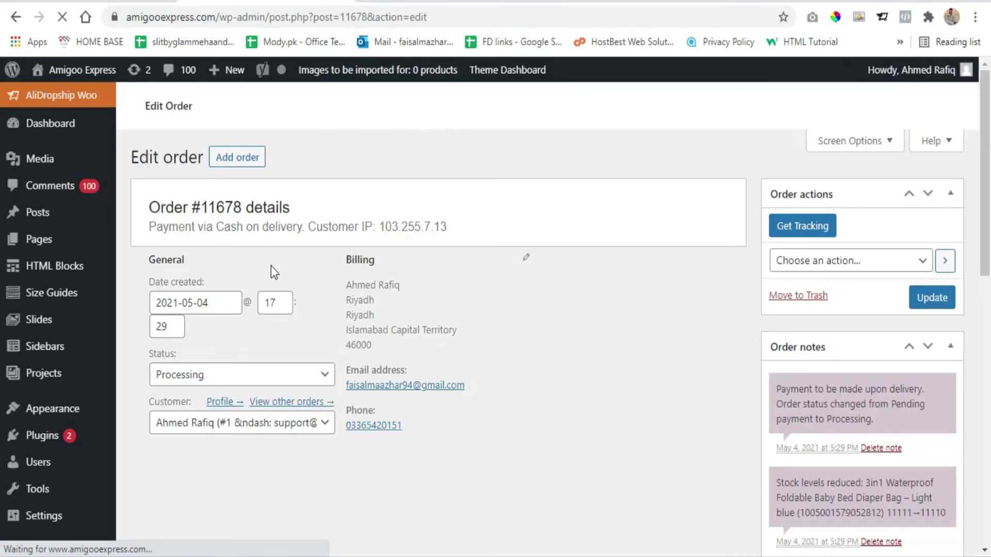
pyautogui.moveTo(150, 207); pyautogui.dragTo(340, 221)
pyautogui.click(333, 237)
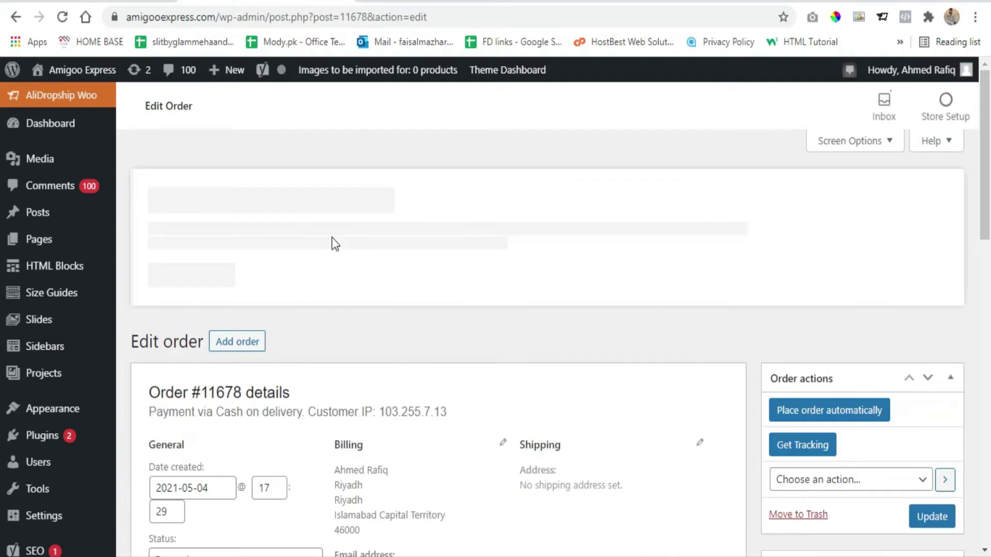
pyautogui.scroll(-3, 265, 305)
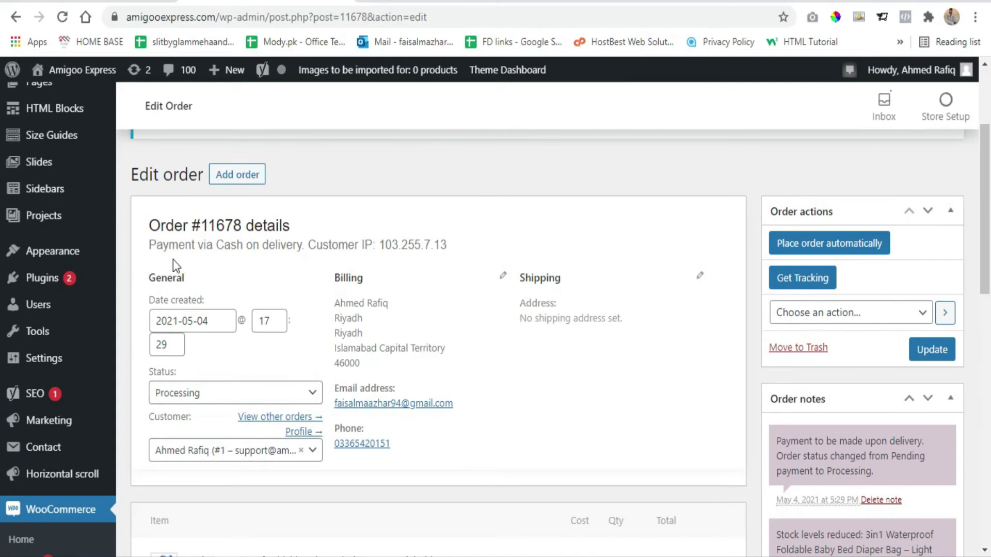
# - Inspect the order's payment method and customer IP, and view the calendar for its creation date without changing it
pyautogui.moveTo(153, 246); pyautogui.dragTo(309, 249)
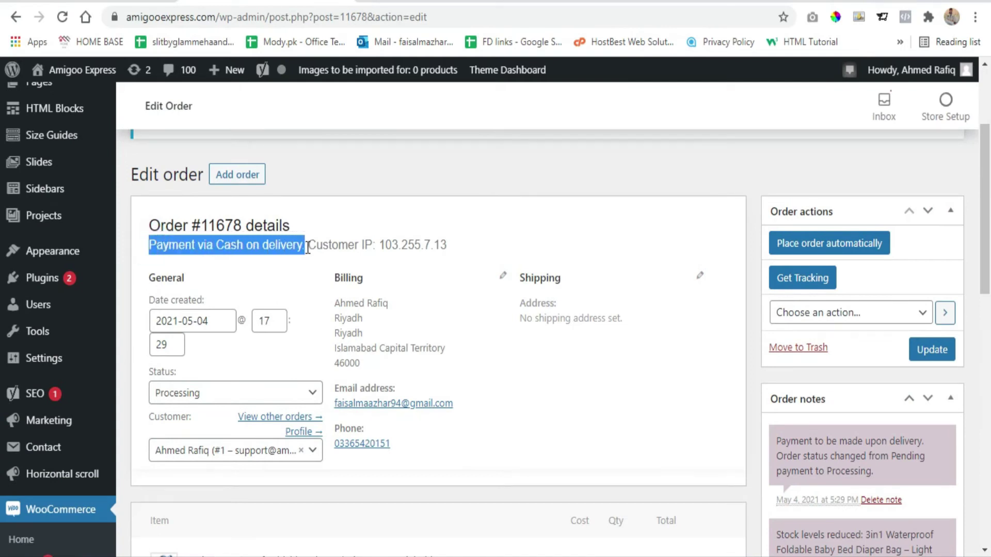
pyautogui.click(307, 249)
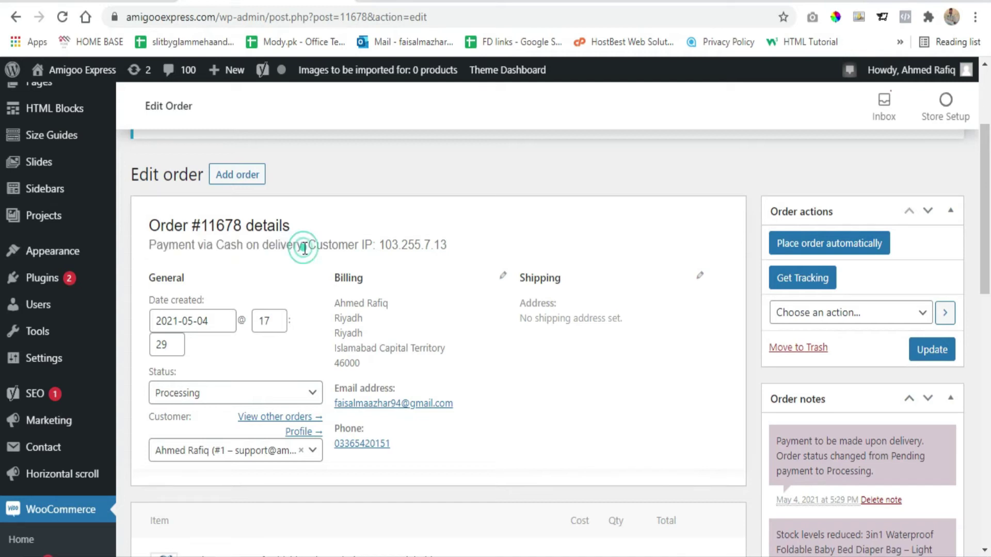
pyautogui.moveTo(316, 243); pyautogui.dragTo(447, 241)
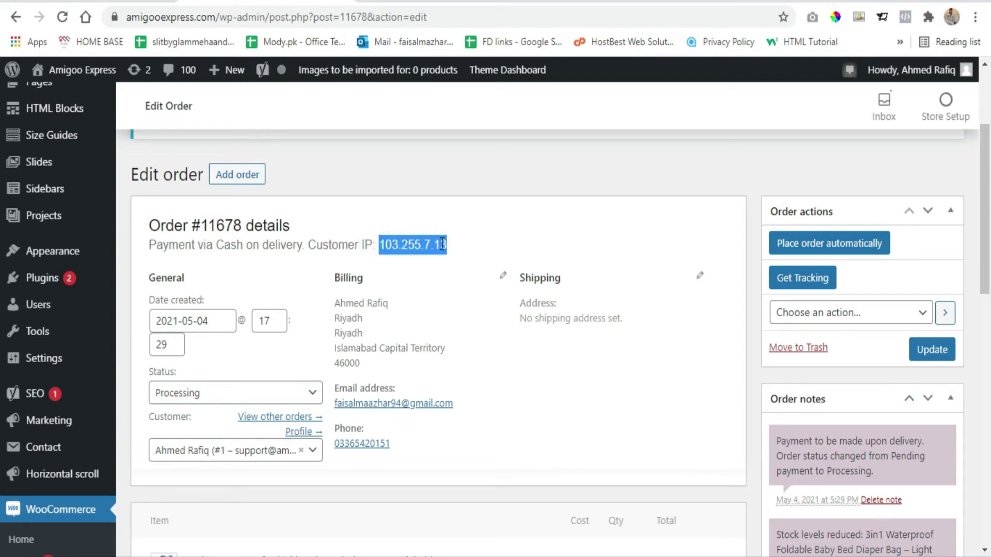
pyautogui.click(443, 242)
pyautogui.doubleClick(414, 245)
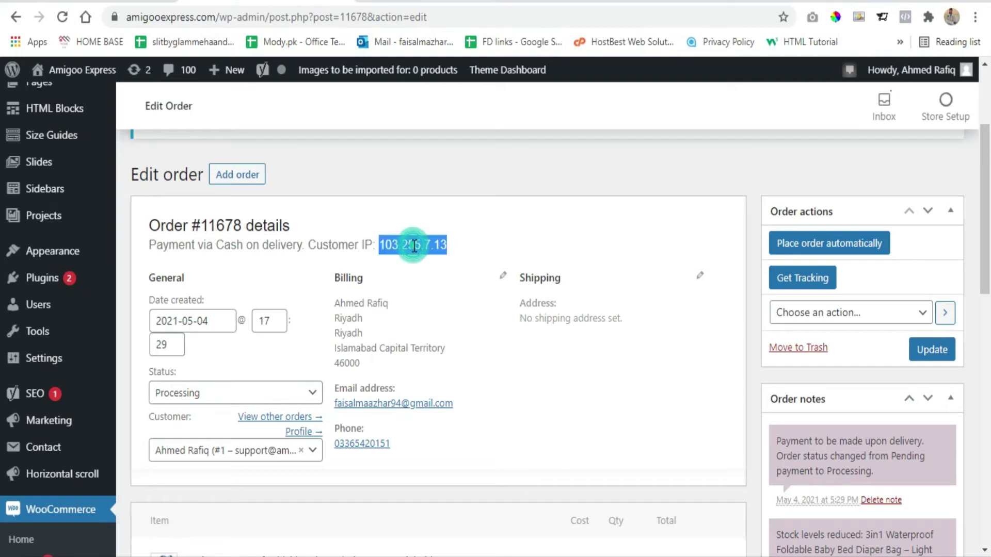
pyautogui.click(457, 242)
pyautogui.scroll(-1, 197, 262)
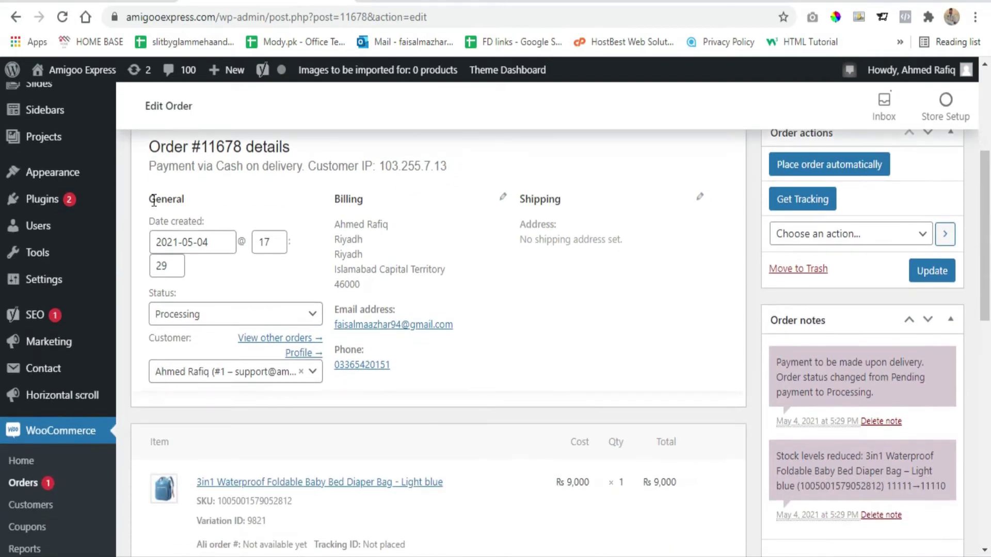
pyautogui.click(216, 240)
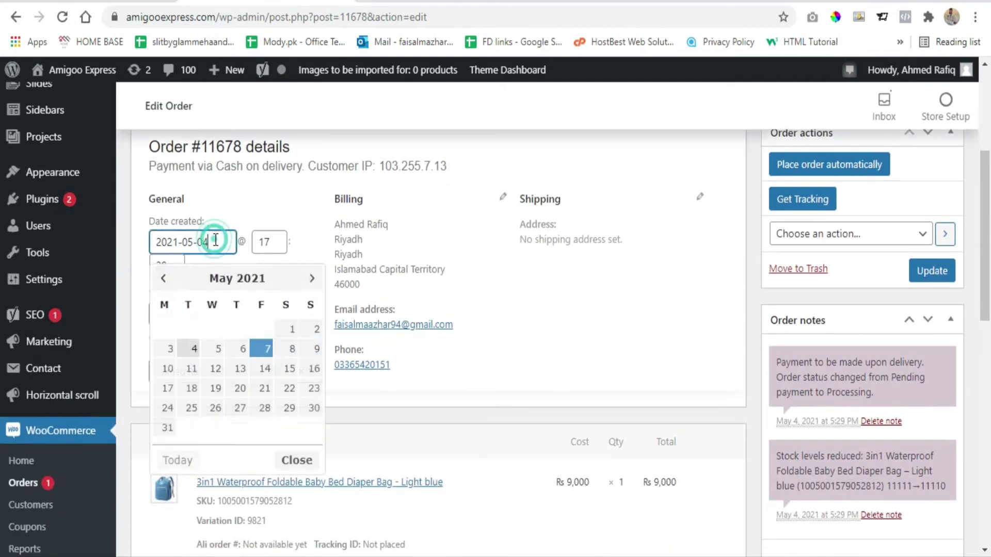
pyautogui.click(215, 199)
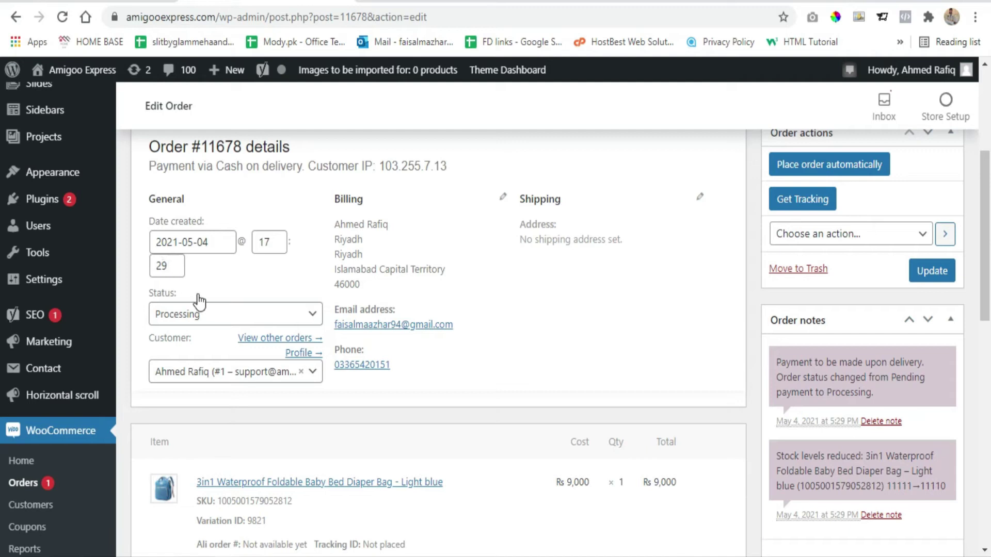
# - Try the Completed status on the order and switch it back to Processing
pyautogui.click(292, 315)
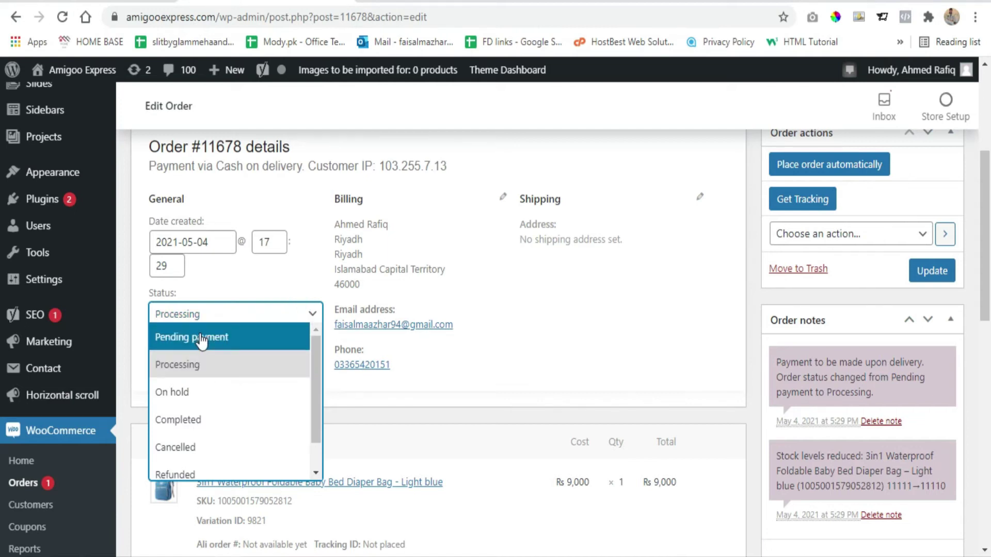
pyautogui.click(199, 421)
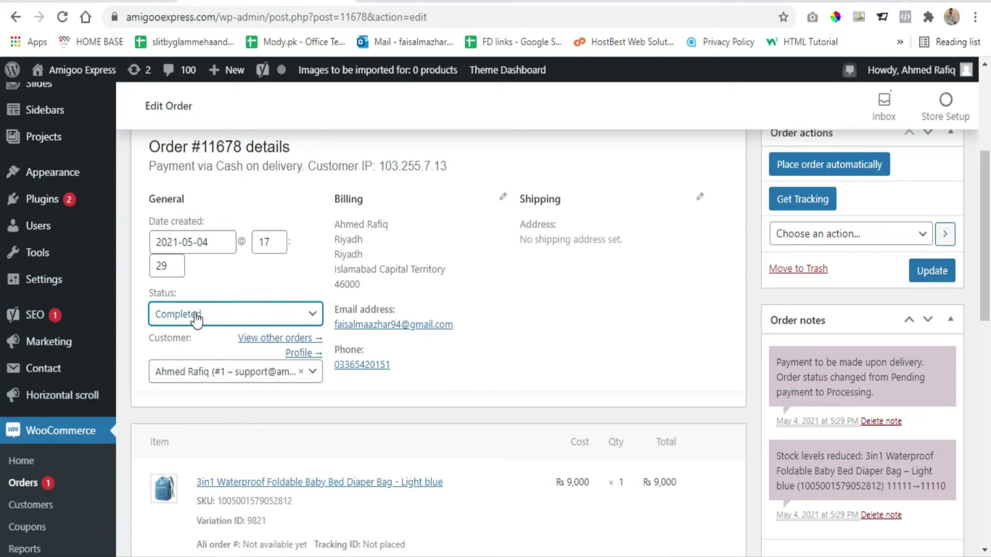
pyautogui.click(251, 318)
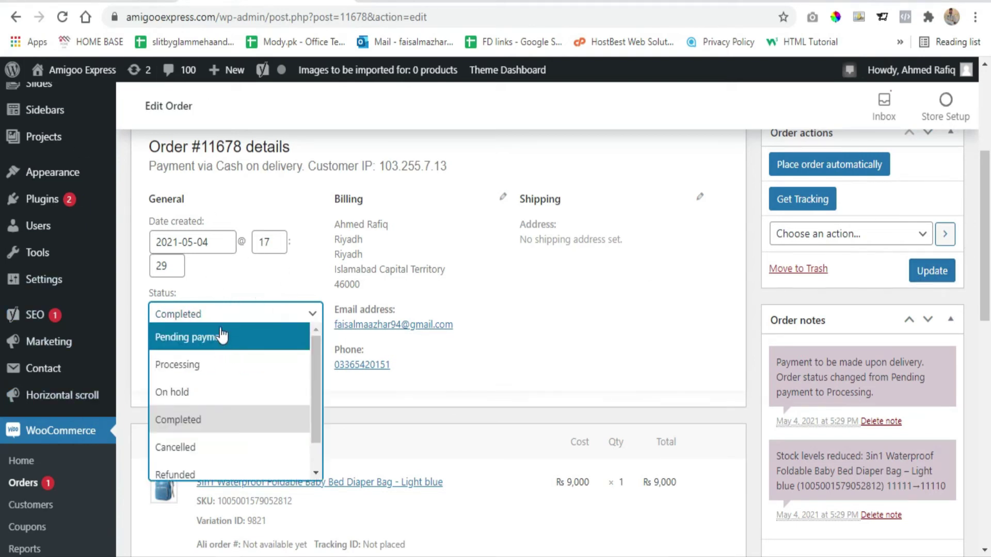
pyautogui.click(209, 365)
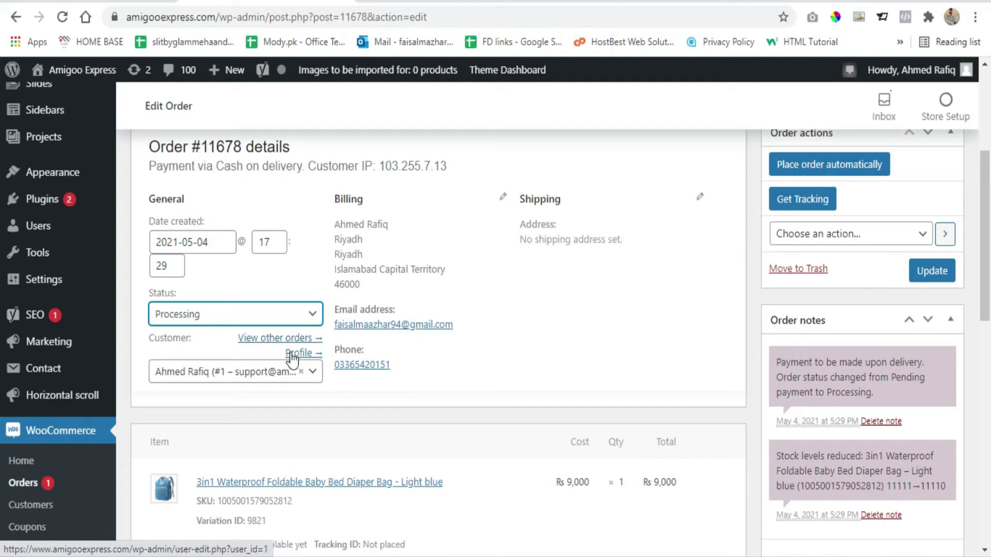
# - Examine the order's customer selector, the billing name and phone number, and the shipping section
pyautogui.click(311, 372)
pyautogui.click(311, 372)
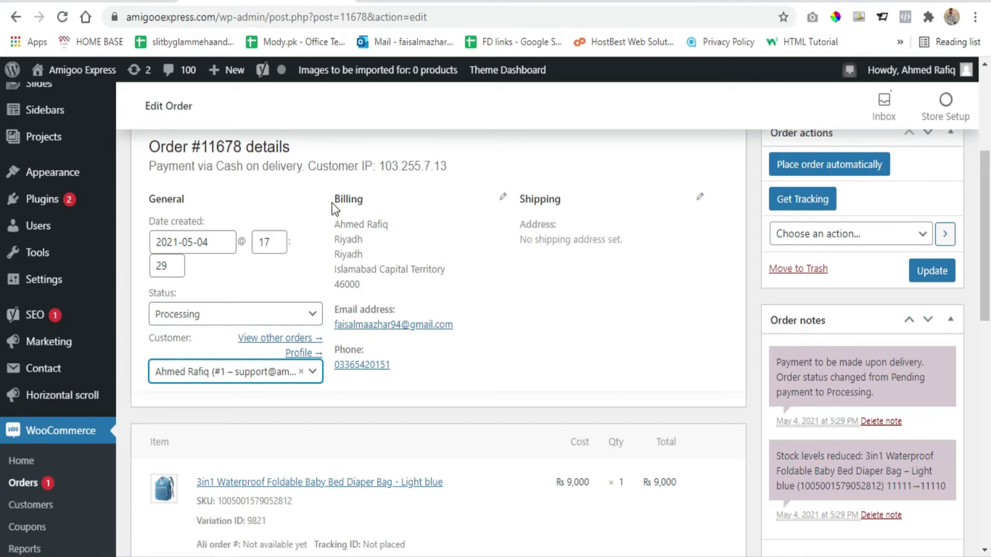
pyautogui.moveTo(334, 200); pyautogui.dragTo(361, 201)
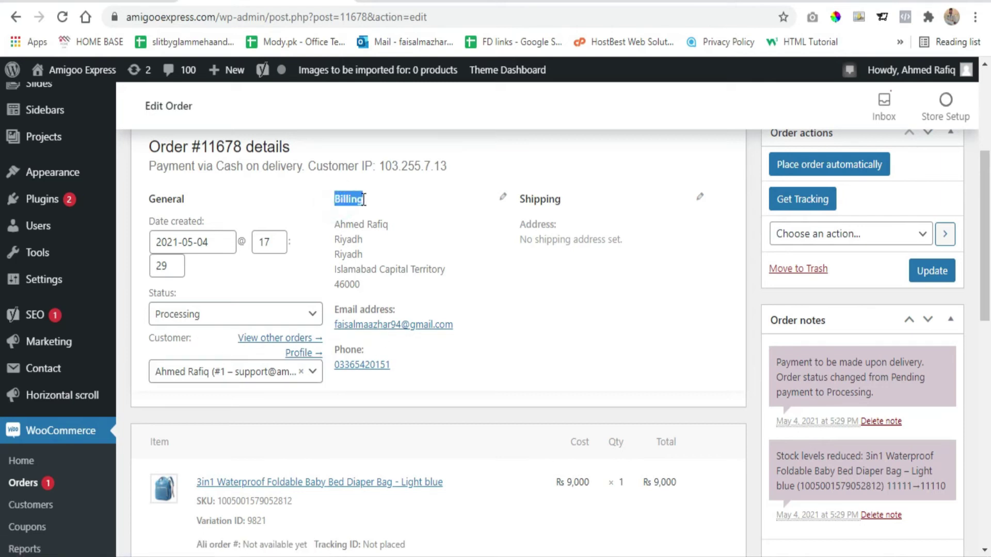
pyautogui.moveTo(334, 223); pyautogui.dragTo(395, 225)
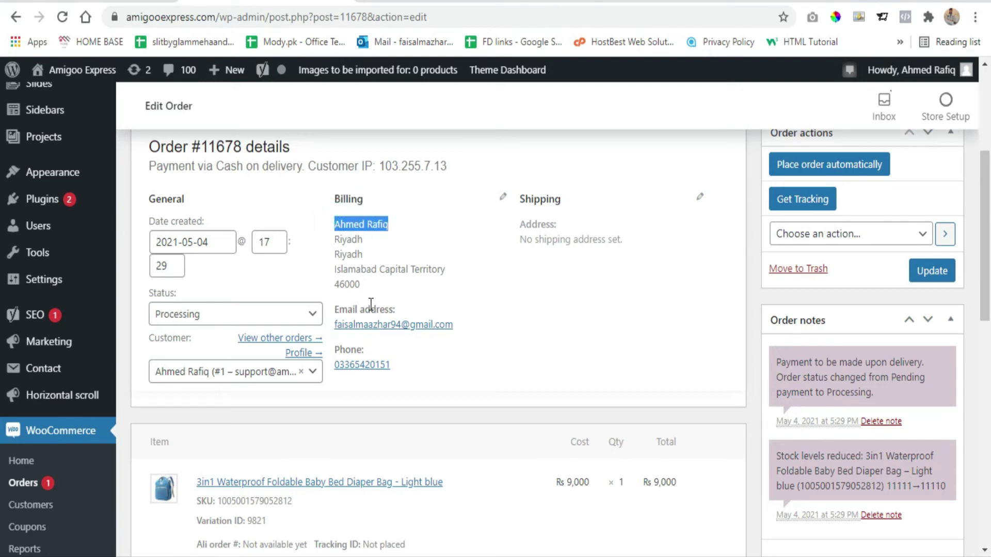
pyautogui.moveTo(401, 365); pyautogui.dragTo(335, 365)
pyautogui.click(523, 199)
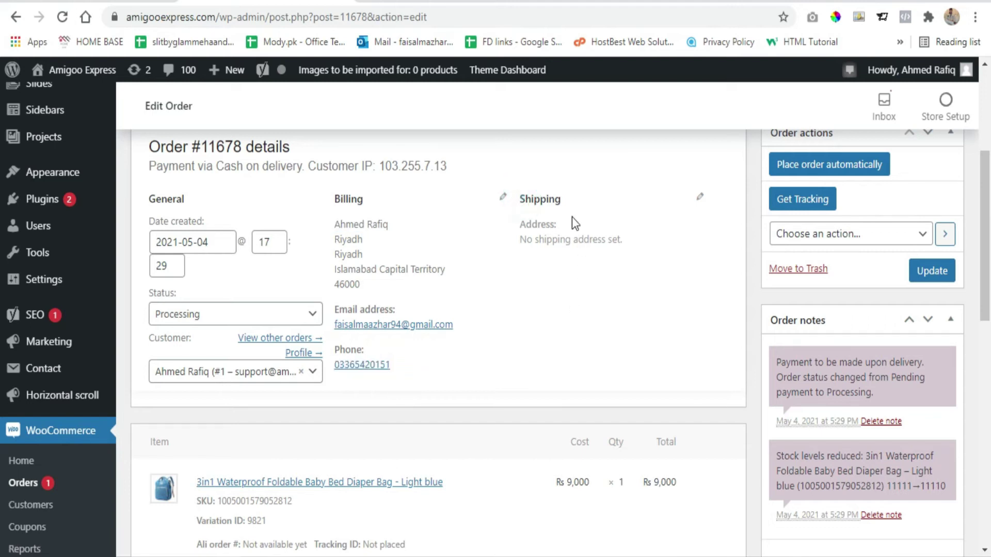
# - Inspect the order's item section, view the diaper bag product's edit page in a new tab, and return to the order
pyautogui.scroll(-3, 571, 215)
pyautogui.scroll(1, 565, 170)
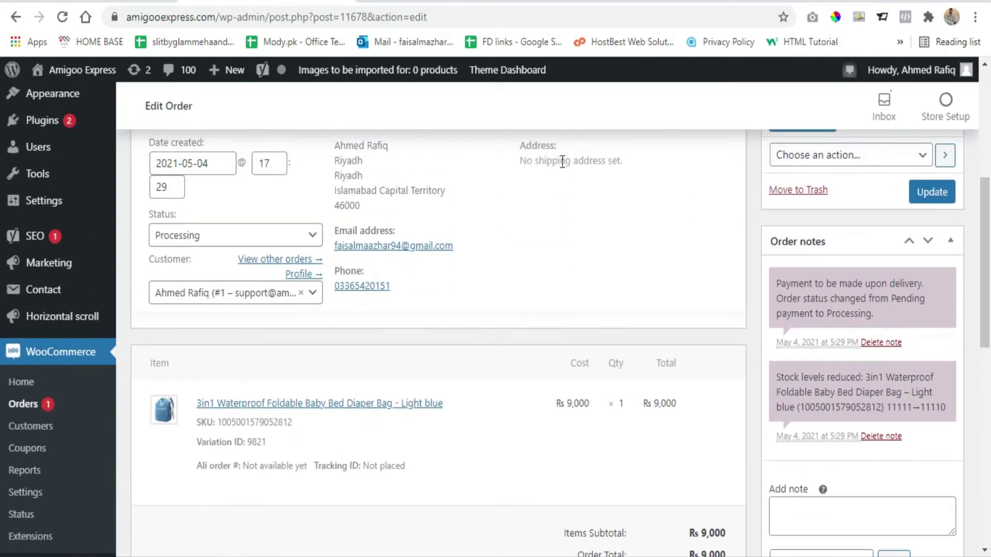
pyautogui.scroll(-2, 542, 191)
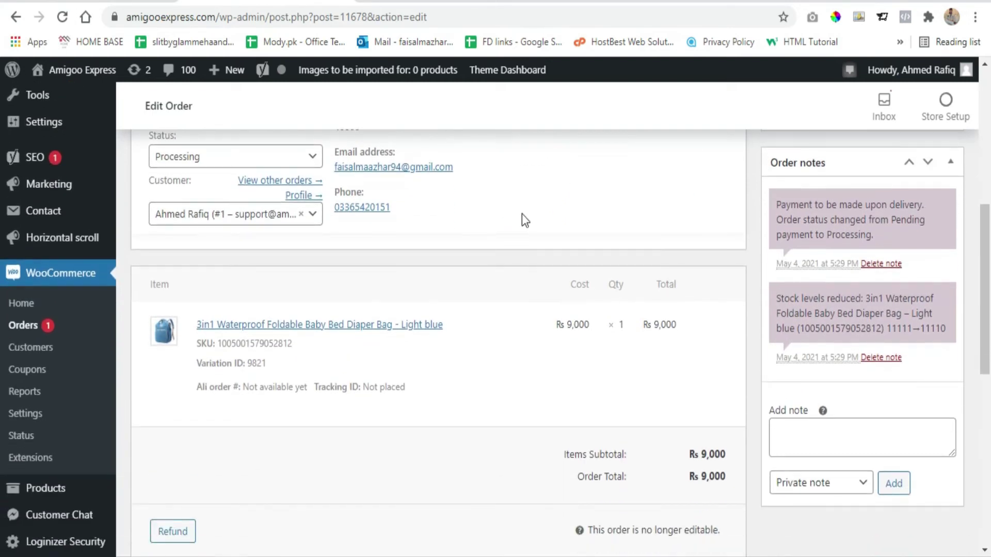
pyautogui.click(149, 284)
pyautogui.moveTo(170, 381)
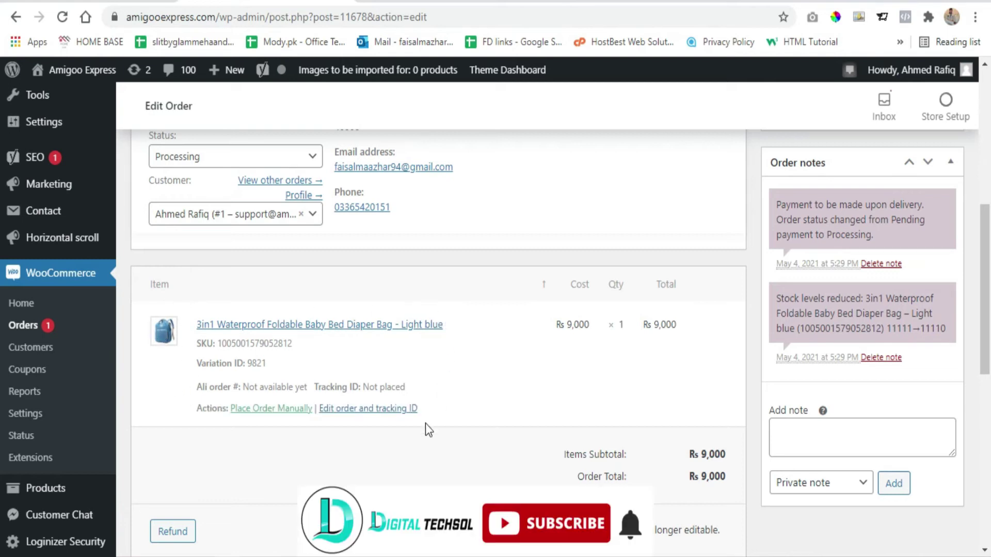
pyautogui.rightClick(300, 332)
pyautogui.click(342, 333)
pyautogui.hotkey('ctrl', 'Tab')
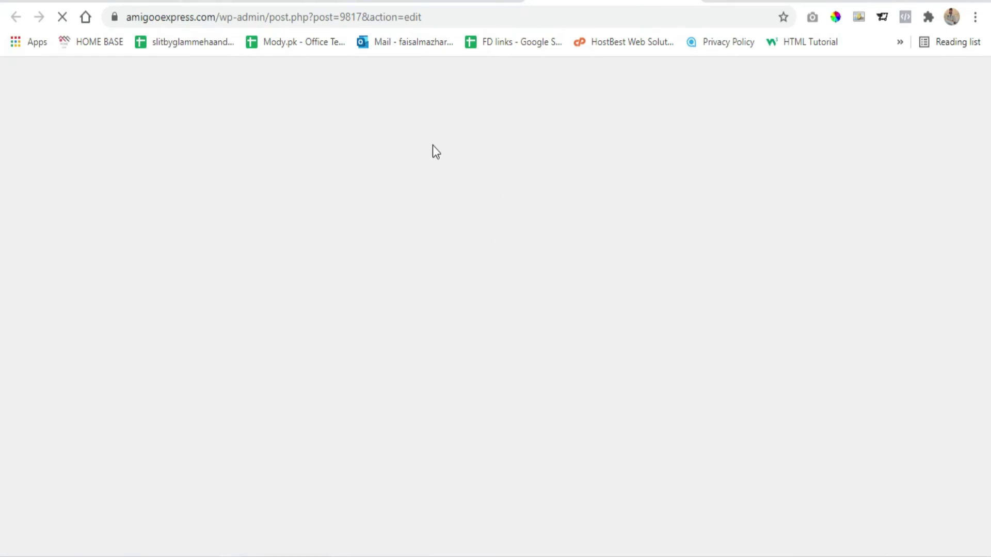
pyautogui.click(293, 1)
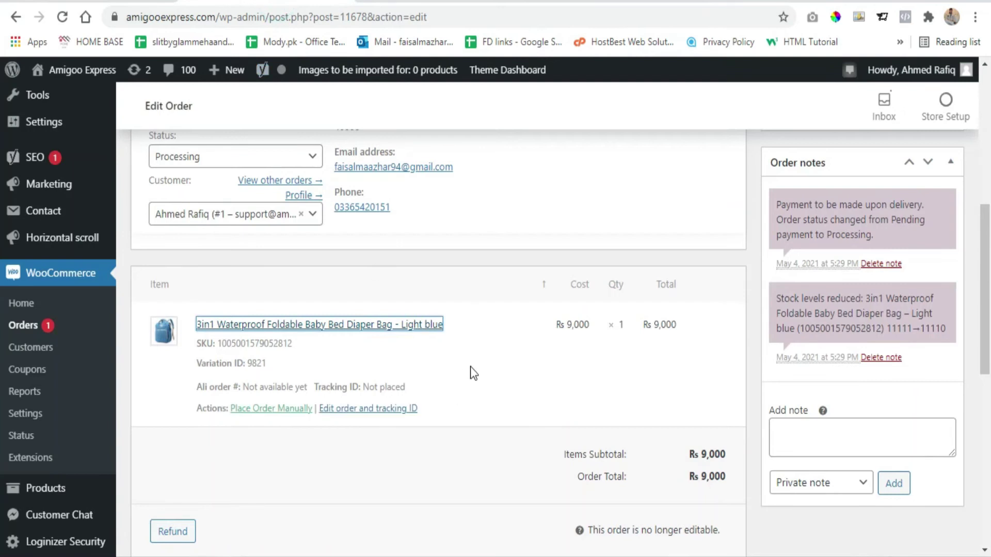
# - Review the diaper bag's product description, inventory settings and SEO section on its open edit page, and go back to the order
pyautogui.click(565, 1)
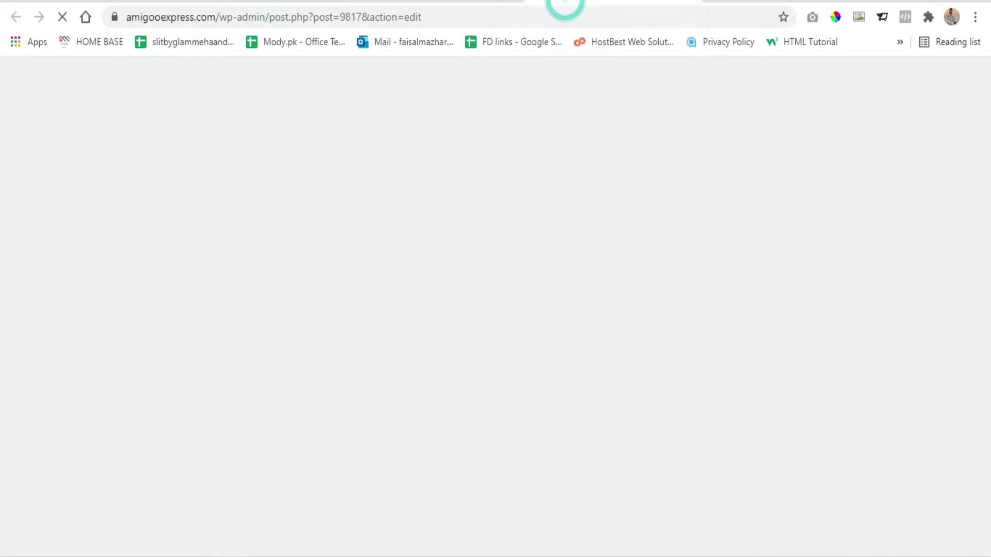
pyautogui.scroll(-3, 397, 201)
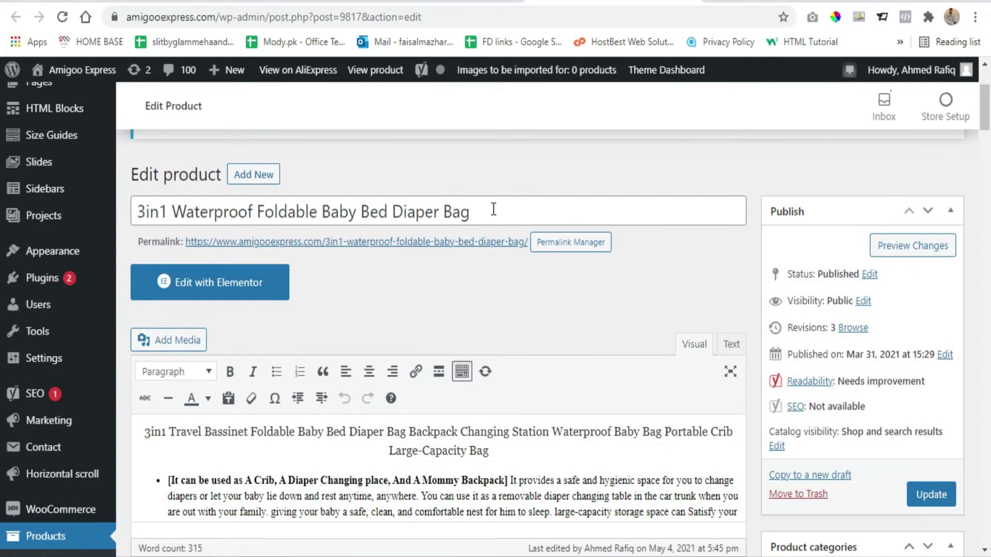
pyautogui.scroll(-4, 494, 217)
pyautogui.scroll(-15, 532, 252)
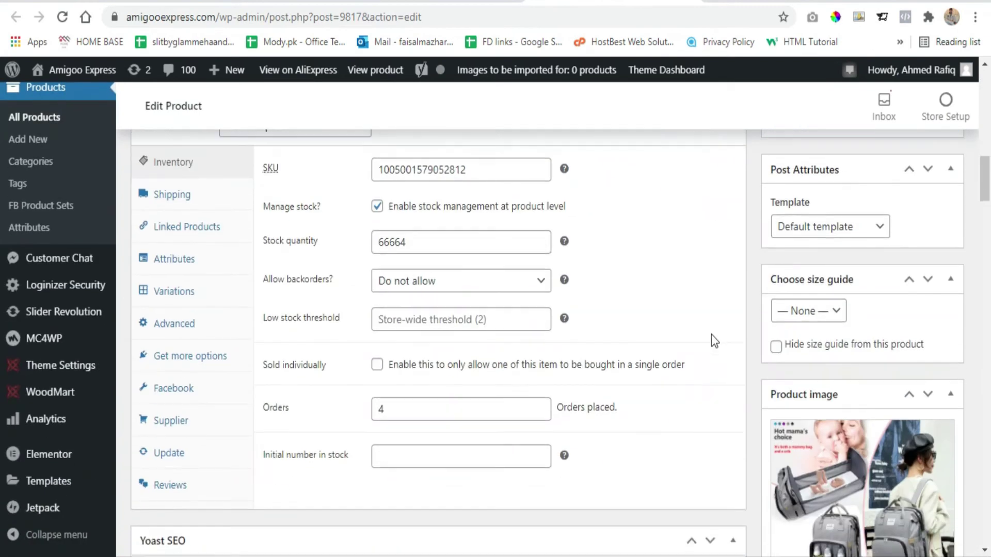
pyautogui.scroll(3, 632, 368)
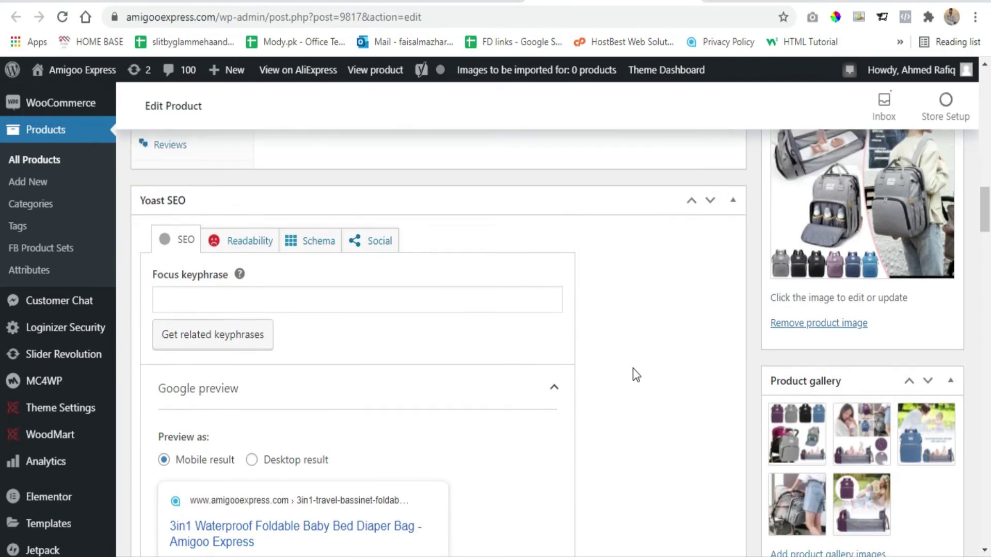
pyautogui.click(400, 4)
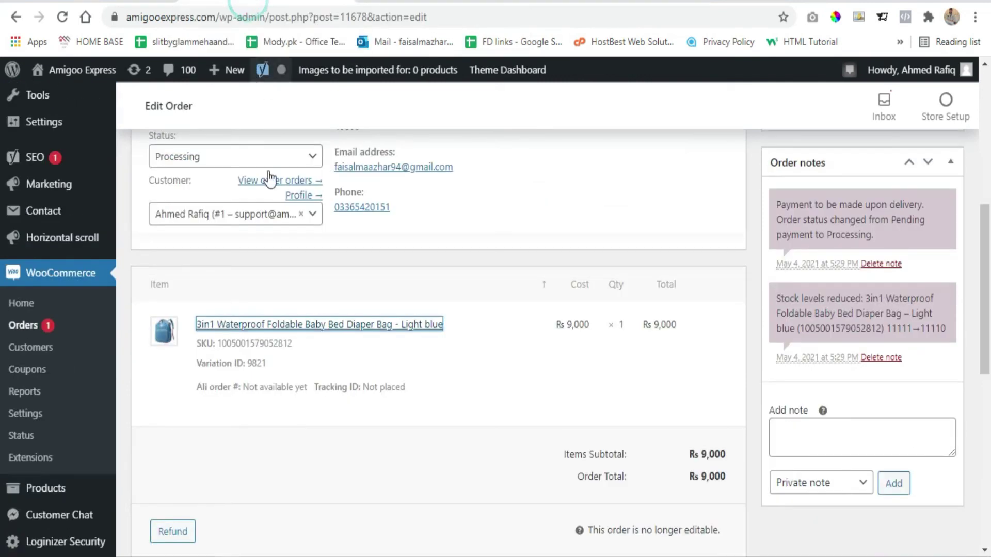
# - Examine the ordered item's cost, quantity and total, along with the order totals and custom fields
pyautogui.scroll(-2, 285, 363)
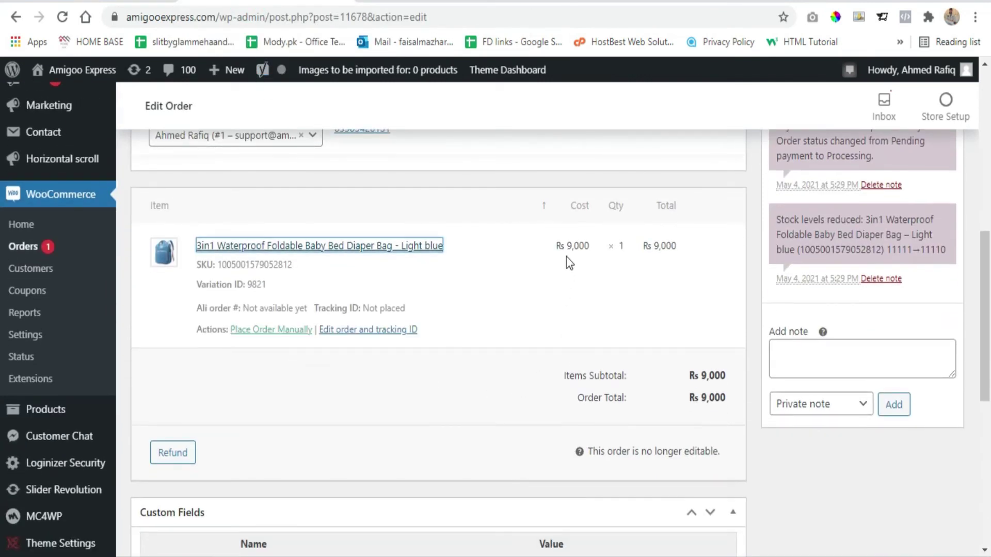
pyautogui.moveTo(566, 241)
pyautogui.scroll(-2, 524, 325)
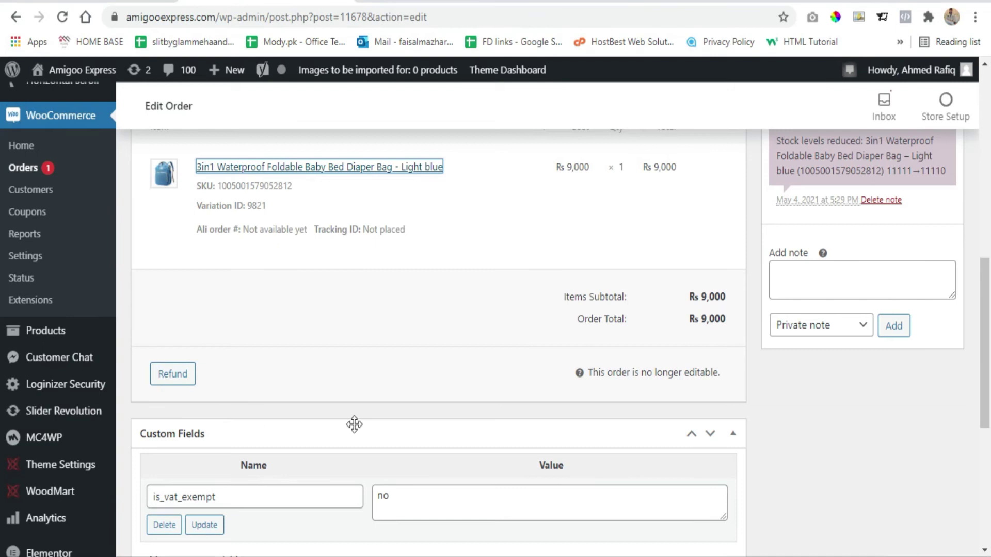
pyautogui.scroll(3, 541, 380)
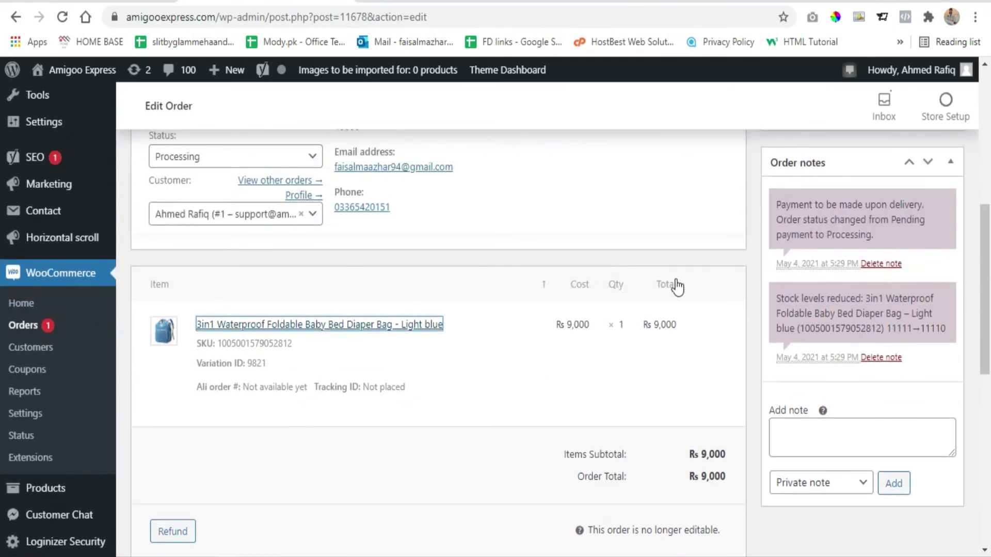
pyautogui.scroll(-2, 735, 336)
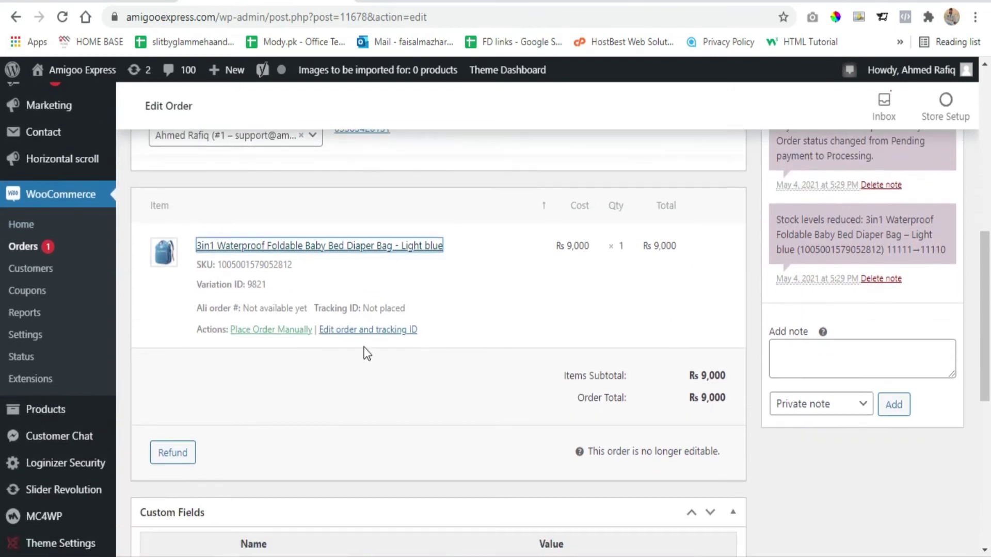
pyautogui.scroll(-2, 340, 407)
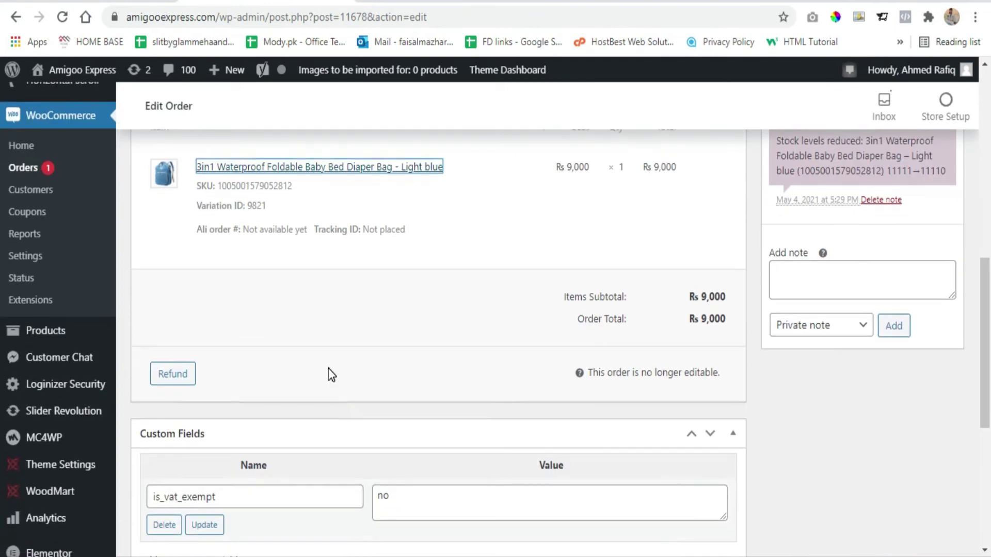
pyautogui.scroll(7, 277, 417)
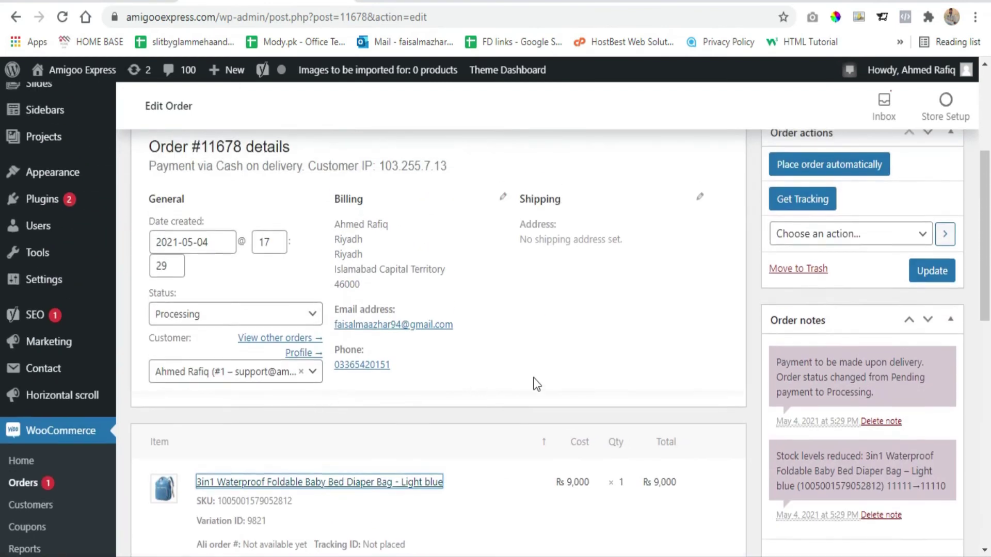
# - Check the order's status options without changing them, and select the order action "Email invoice / order details to customer"
pyautogui.scroll(2, 612, 366)
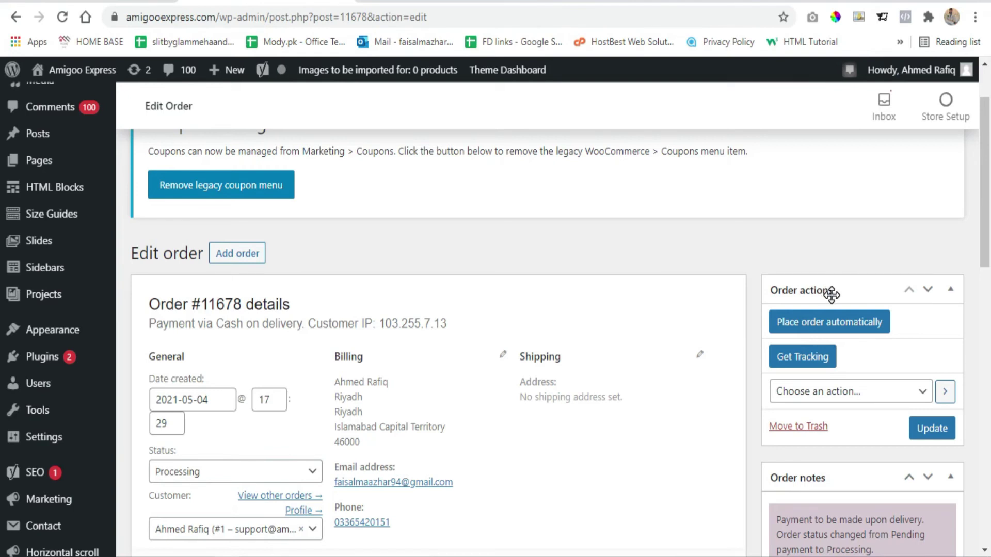
pyautogui.click(255, 479)
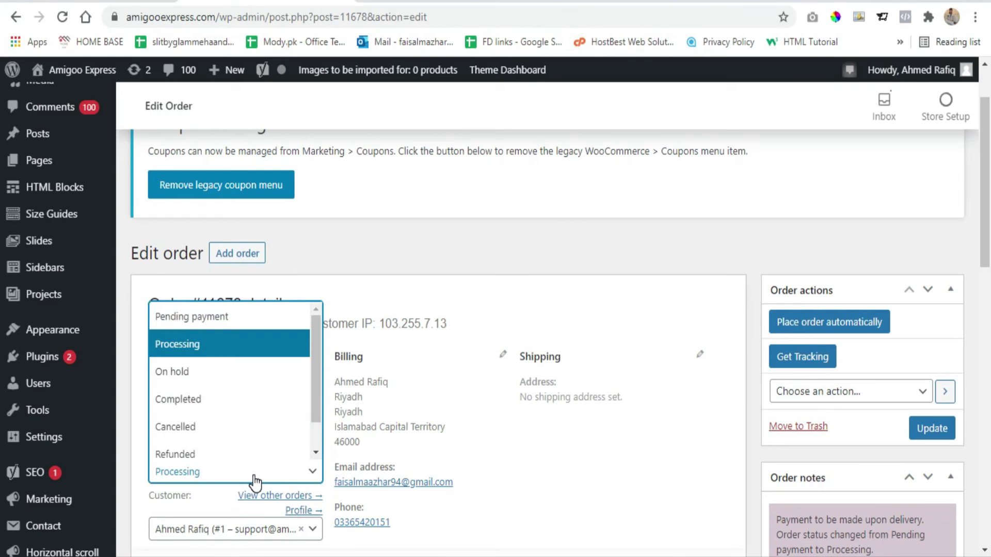
pyautogui.click(258, 475)
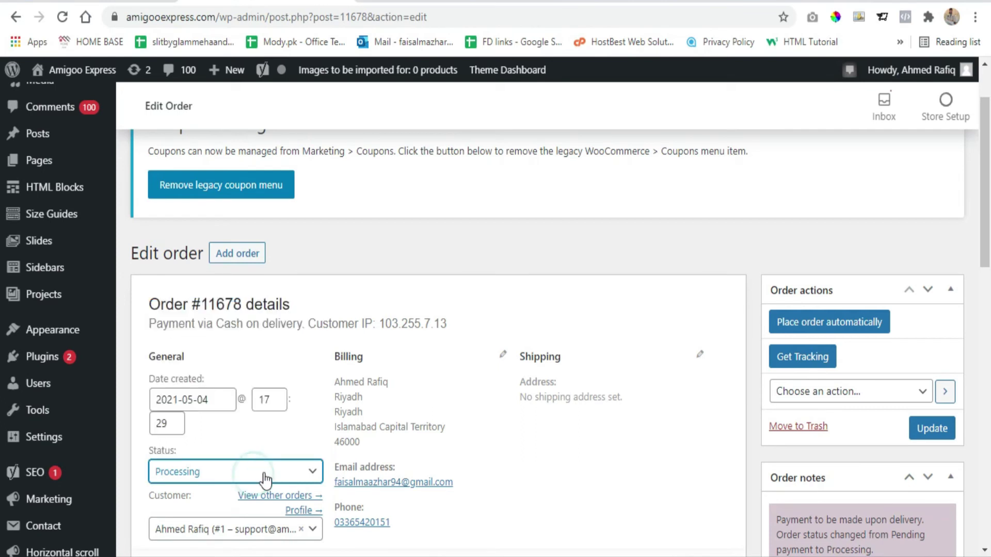
pyautogui.click(851, 392)
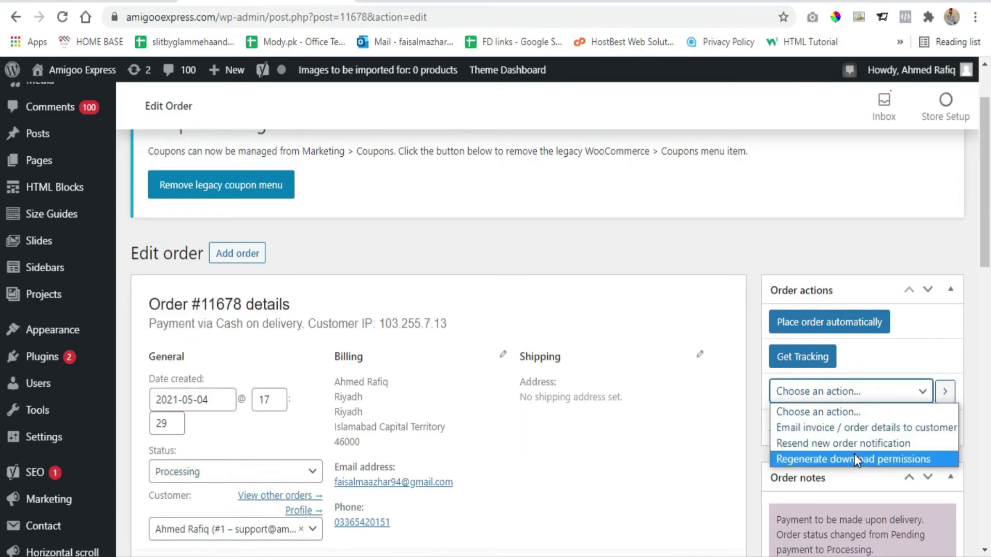
pyautogui.click(847, 427)
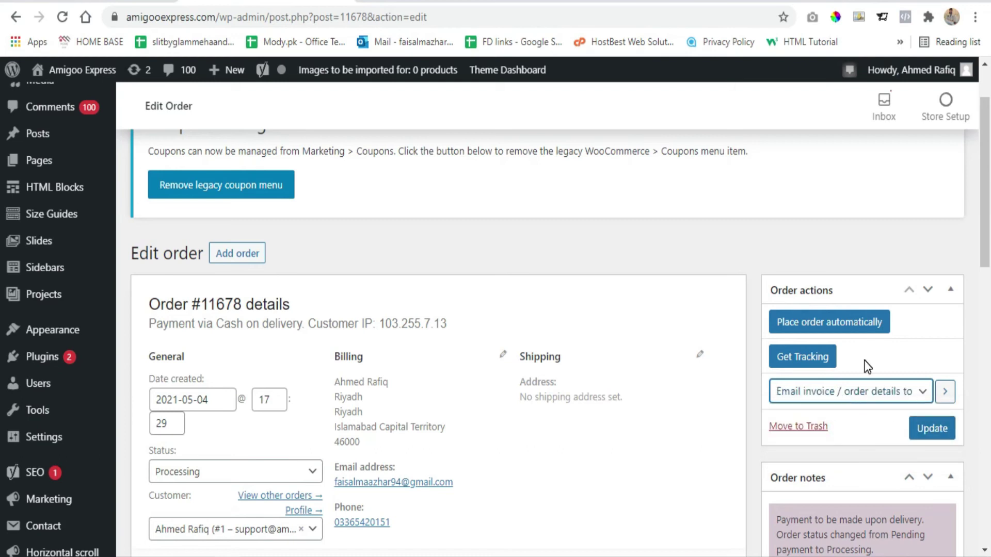
# - Read the order notes about the payment status change and the stock reduction
pyautogui.scroll(-2, 867, 367)
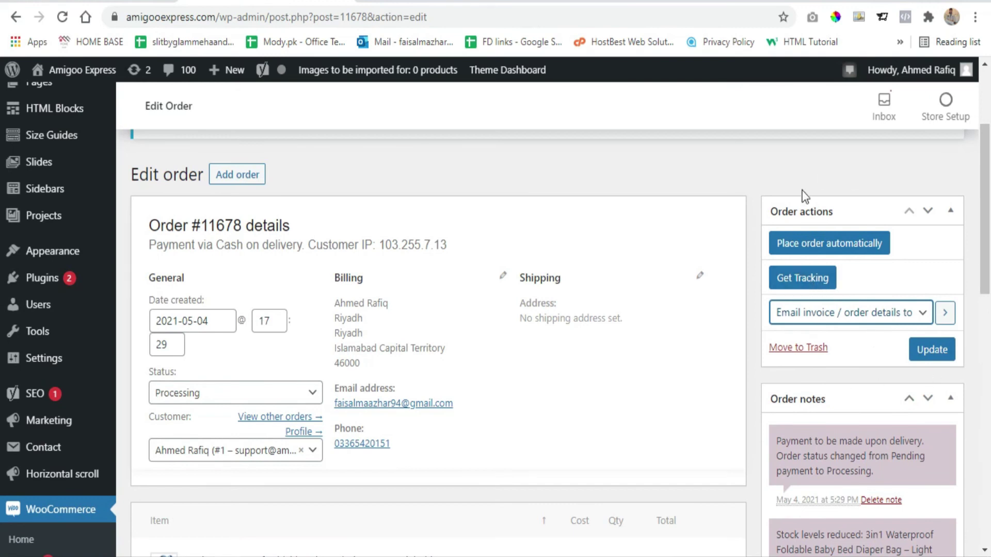
pyautogui.scroll(-4, 895, 352)
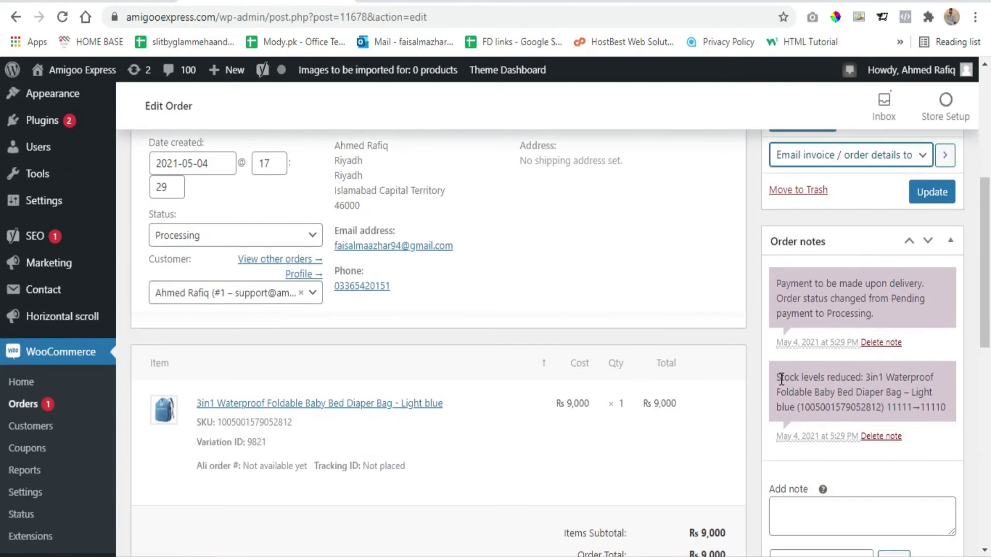
pyautogui.scroll(-4, 781, 360)
pyautogui.scroll(2, 783, 277)
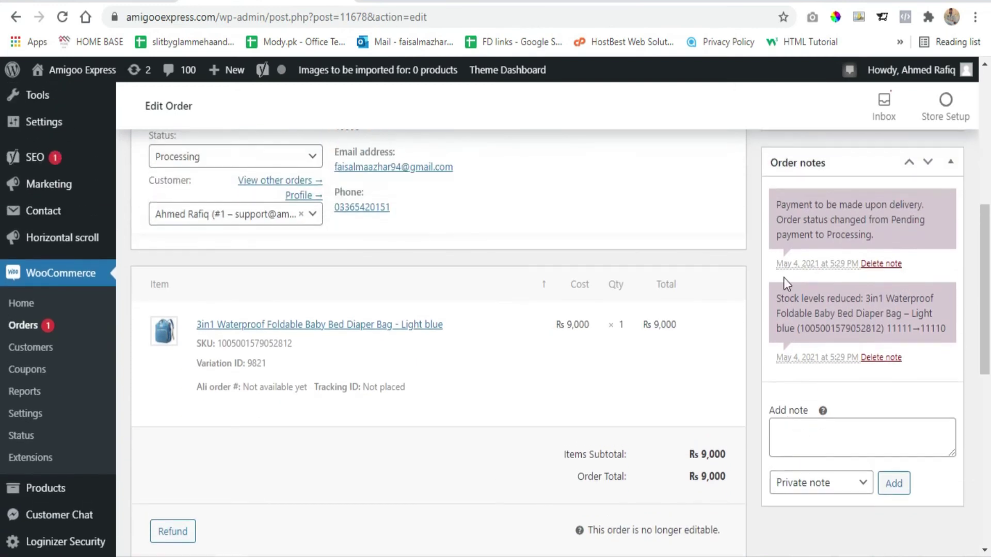
pyautogui.moveTo(779, 204); pyautogui.dragTo(893, 240)
pyautogui.click(894, 240)
# - Draft the order note "ffdf" and set its type to Note to customer without adding it
pyautogui.click(808, 445)
pyautogui.write('ffdf')
pyautogui.click(841, 485)
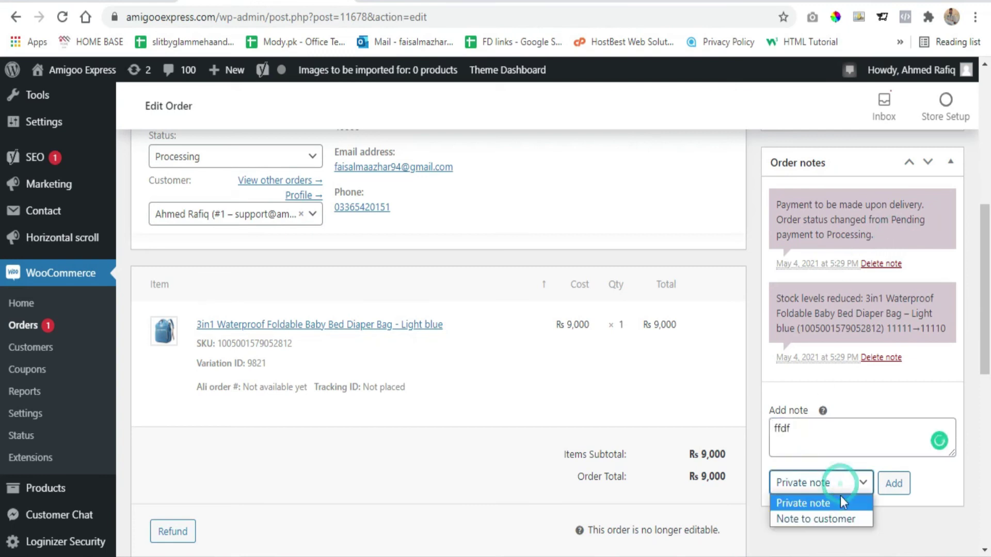
pyautogui.click(831, 519)
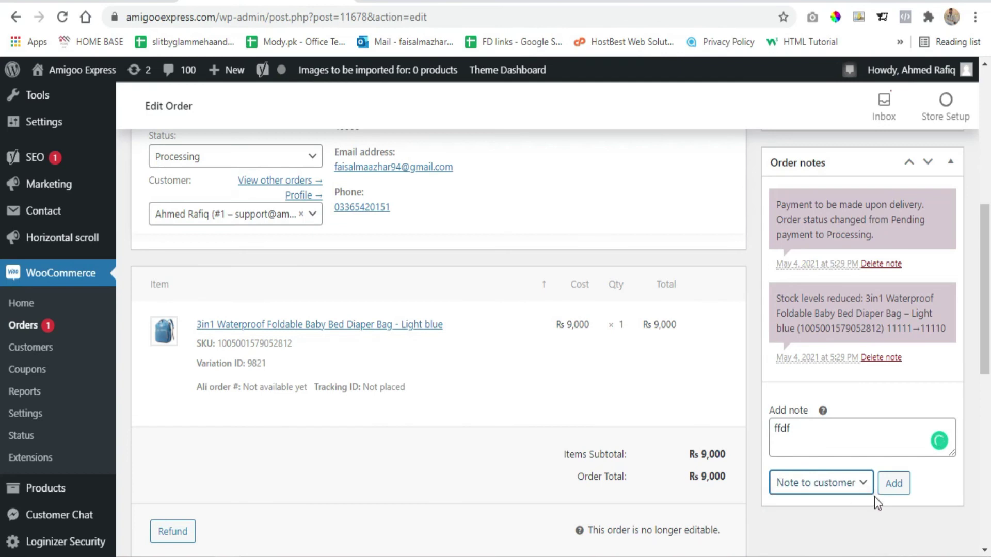
pyautogui.scroll(1, 885, 436)
pyautogui.scroll(3, 884, 436)
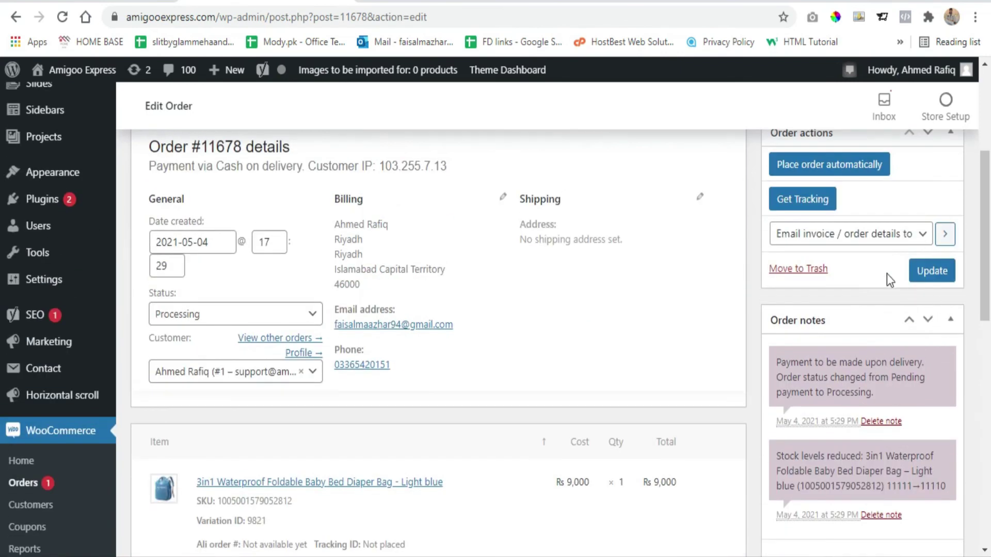
pyautogui.scroll(-3, 862, 417)
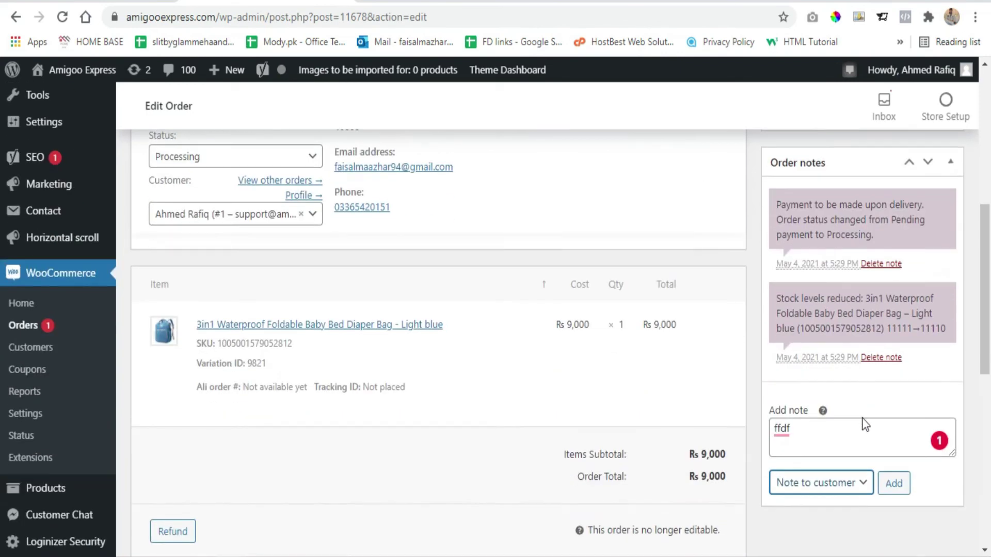
# - Review the order's heading, payment method and customer IP, the general and billing details, and the ordered item
pyautogui.scroll(6, 863, 434)
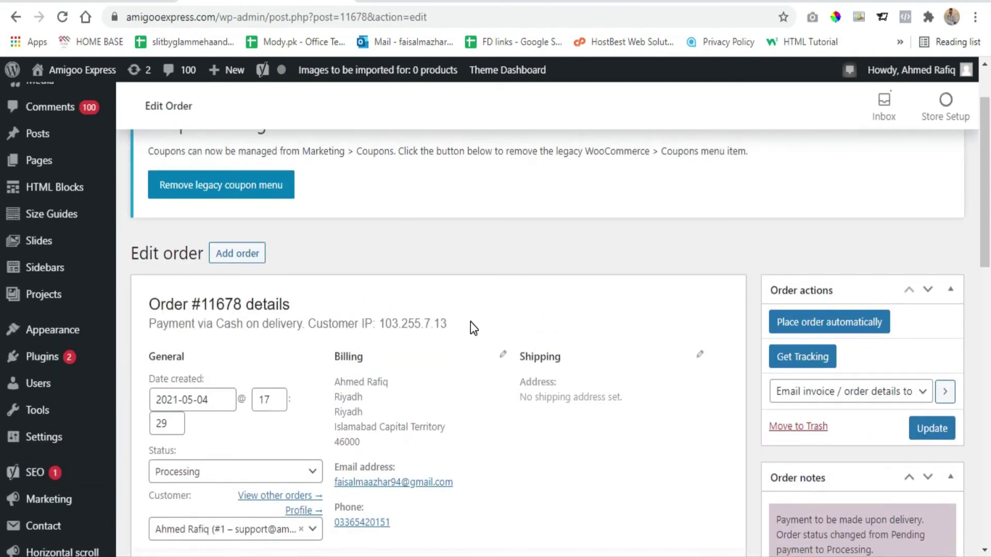
pyautogui.scroll(2, 432, 364)
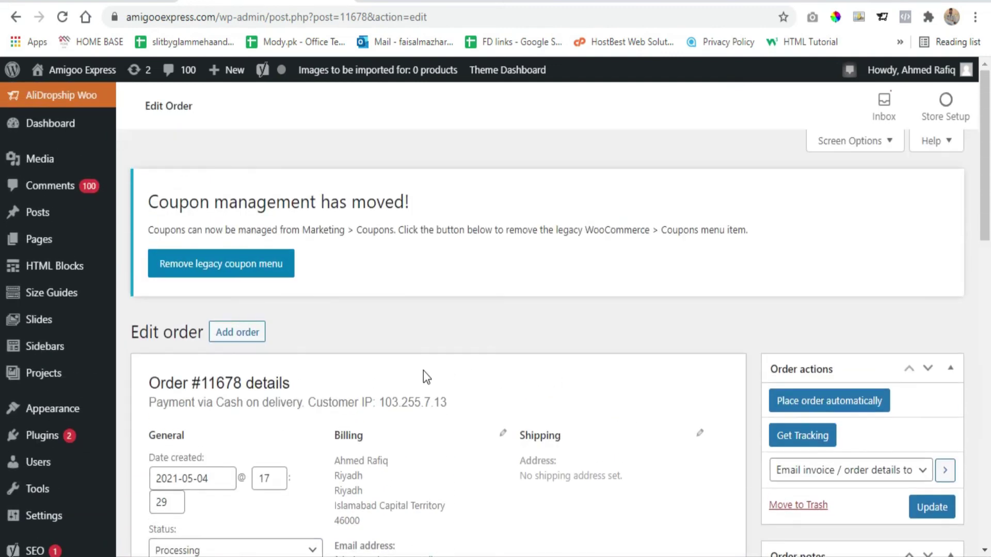
pyautogui.scroll(-3, 458, 356)
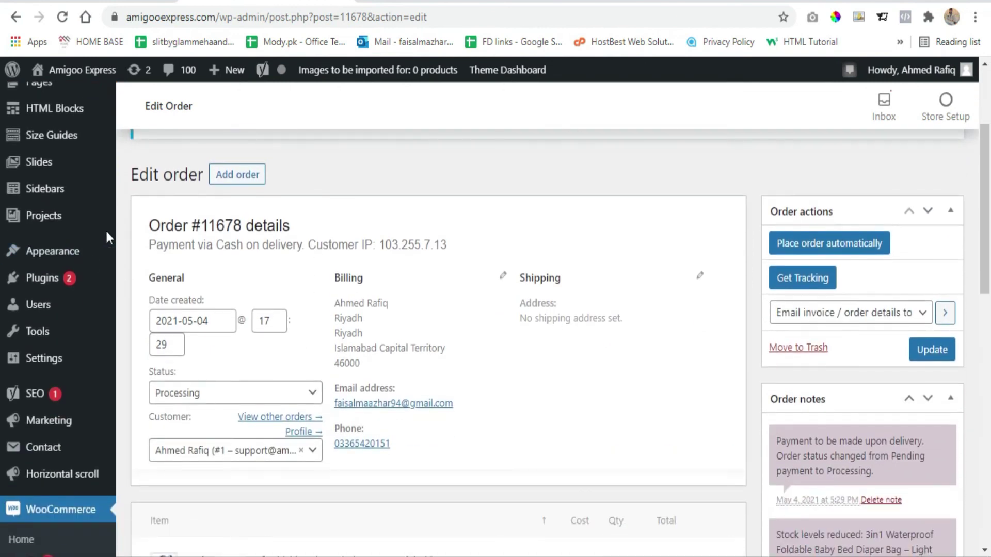
pyautogui.scroll(2, 339, 416)
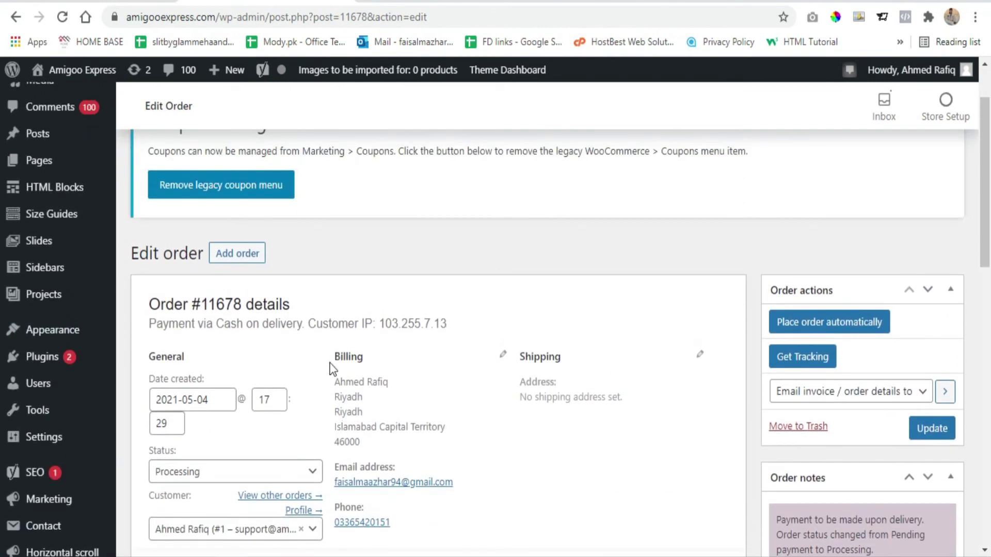
pyautogui.scroll(-3, 155, 299)
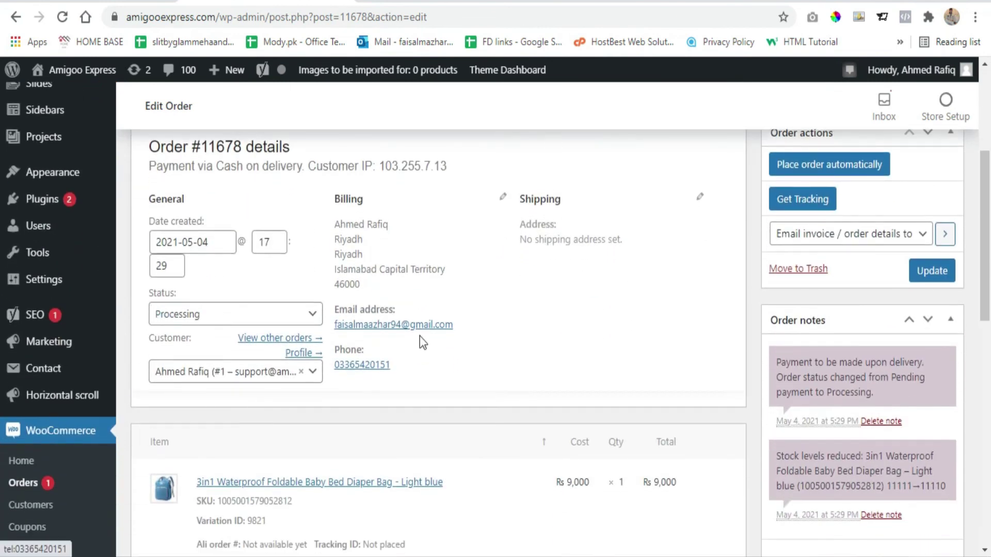
pyautogui.scroll(2, 474, 330)
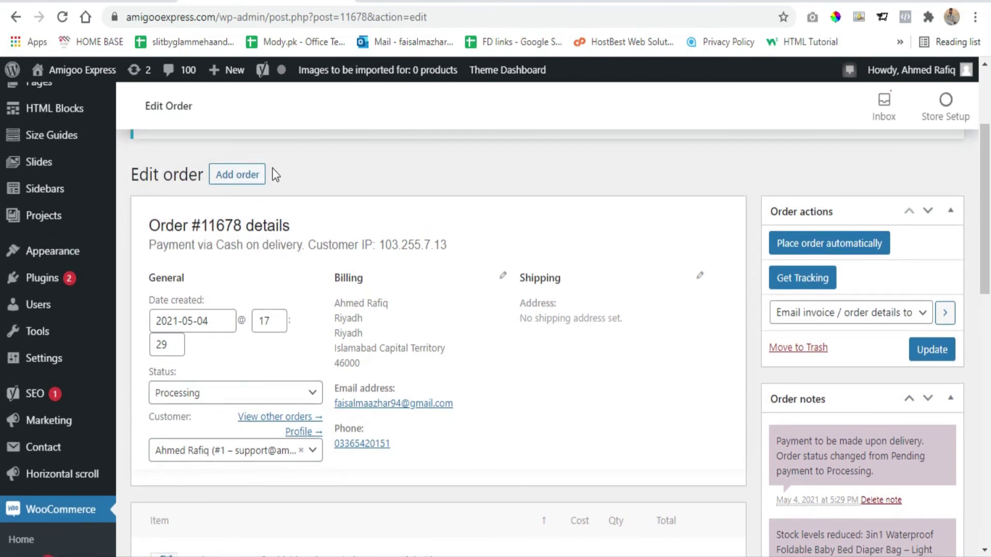
pyautogui.moveTo(151, 225); pyautogui.dragTo(373, 214)
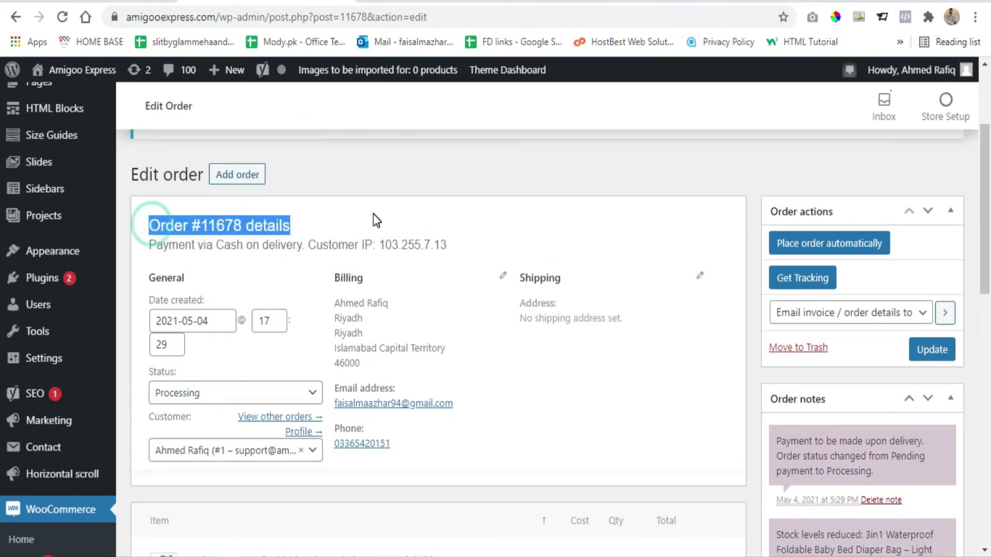
pyautogui.moveTo(149, 245); pyautogui.dragTo(470, 246)
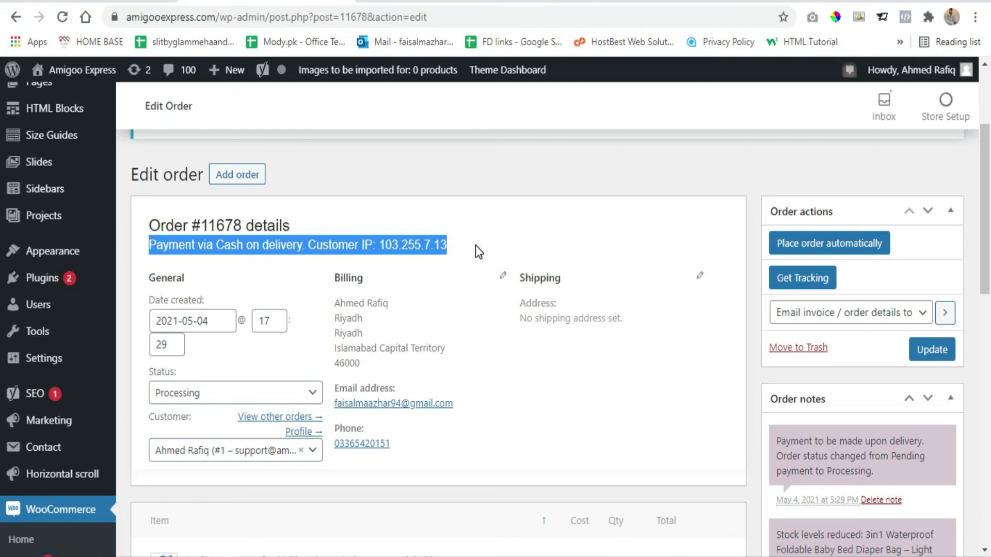
pyautogui.click(391, 218)
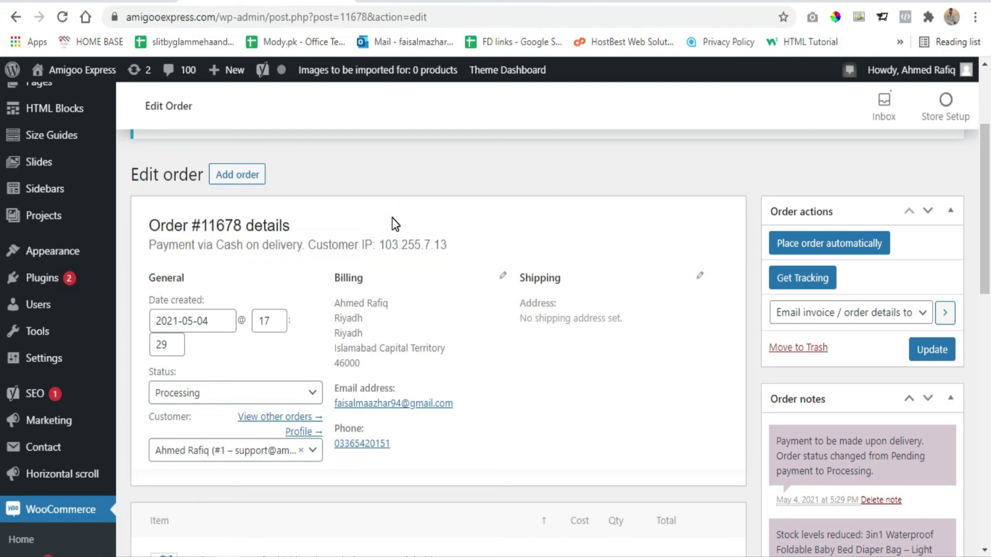
pyautogui.scroll(-3, 447, 215)
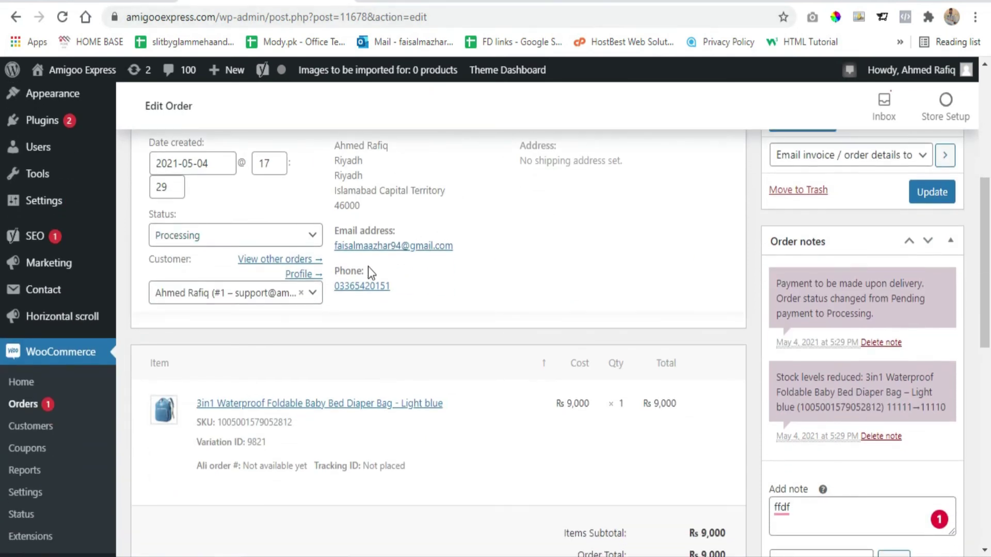
pyautogui.moveTo(283, 437)
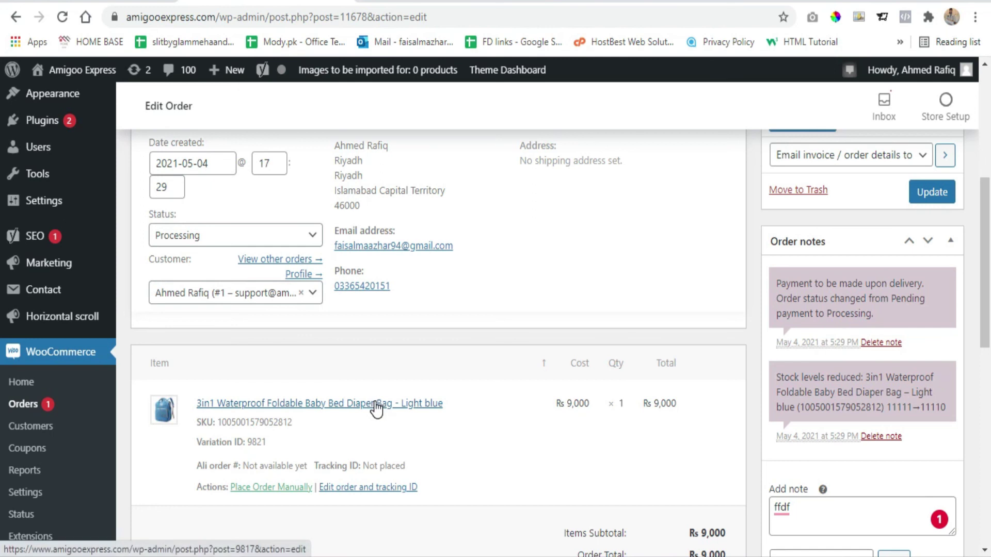